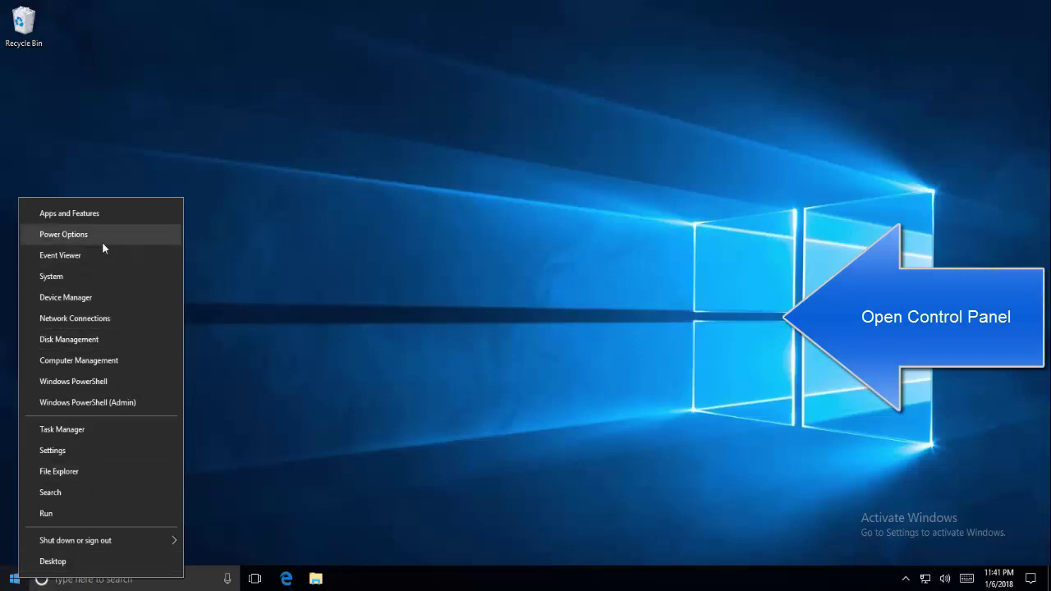
Find and open Control Panel
{"action": "left_click", "coordinate": [228, 481]}
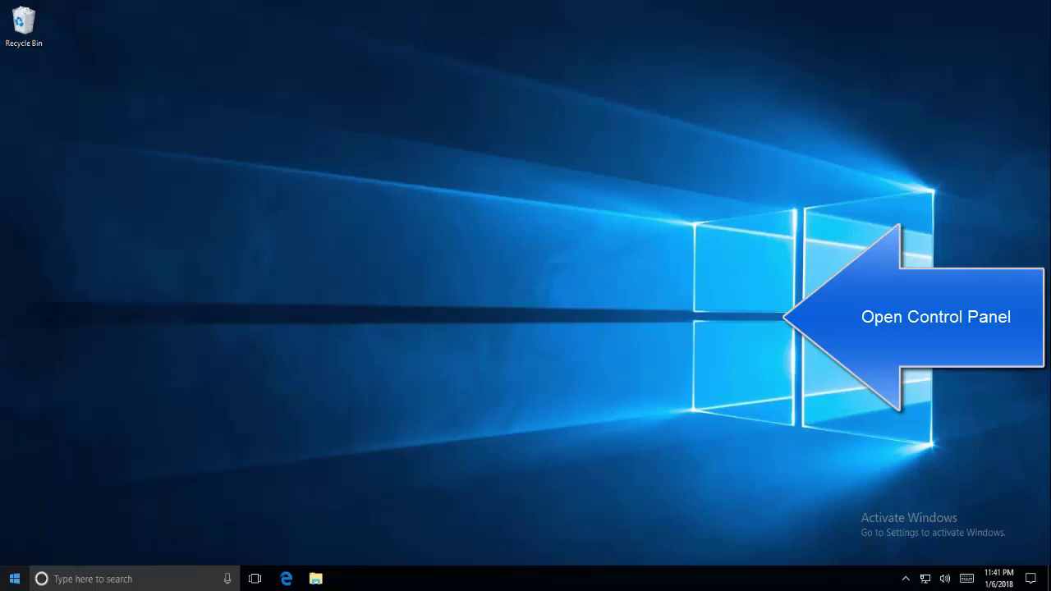
{"action": "left_click", "coordinate": [14, 579]}
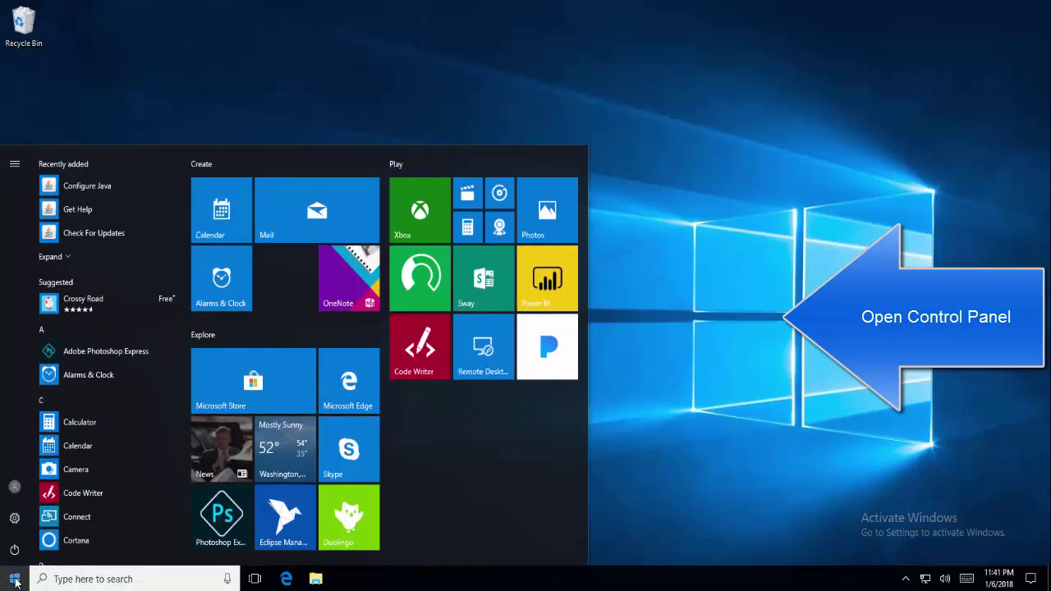
{"action": "type", "text": "co"}
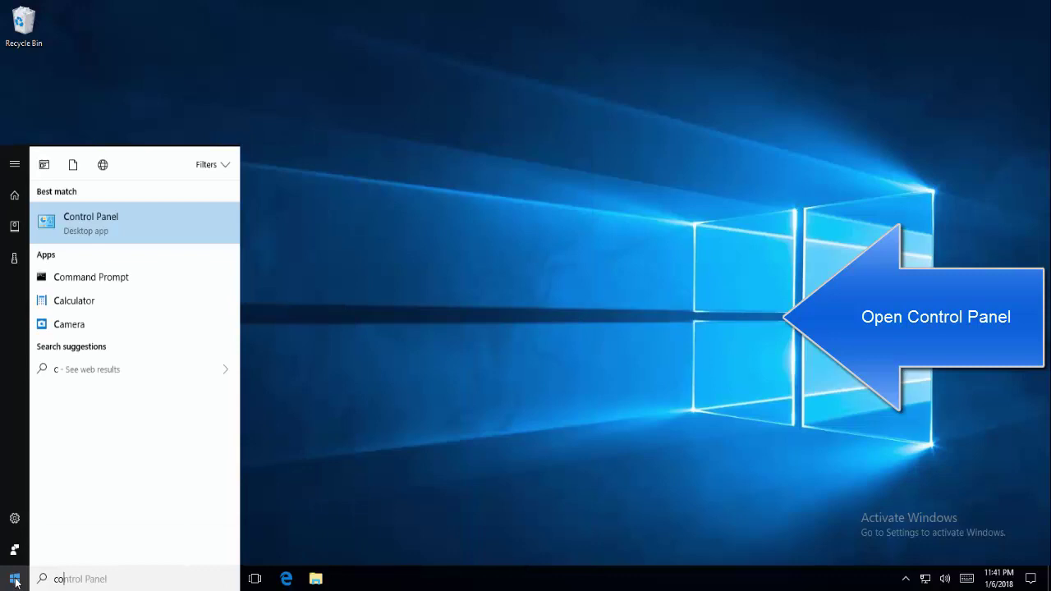
{"action": "type", "text": "ntrol panel"}
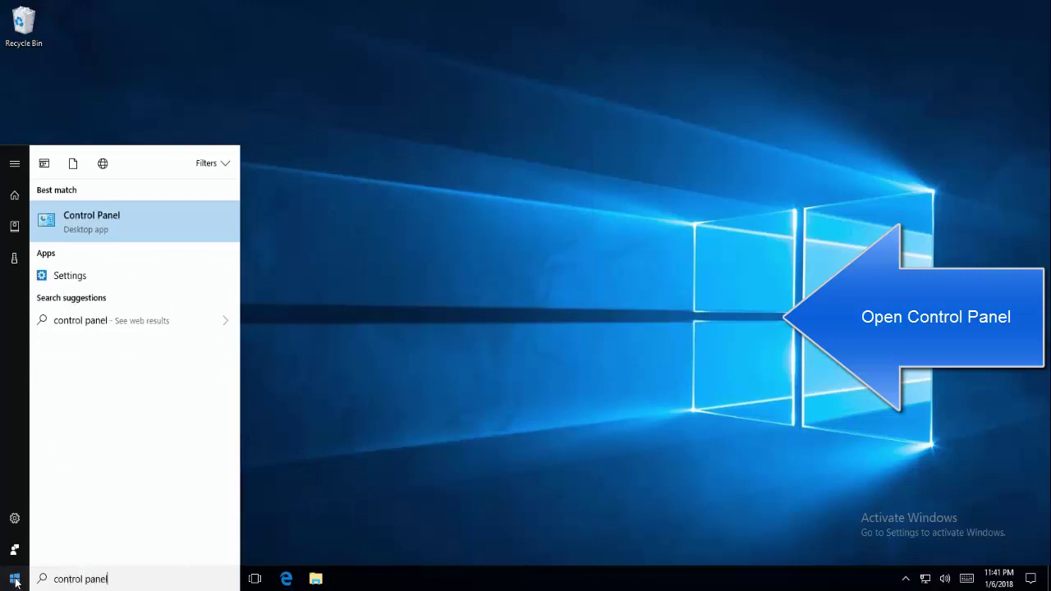
{"action": "key", "text": "Return"}
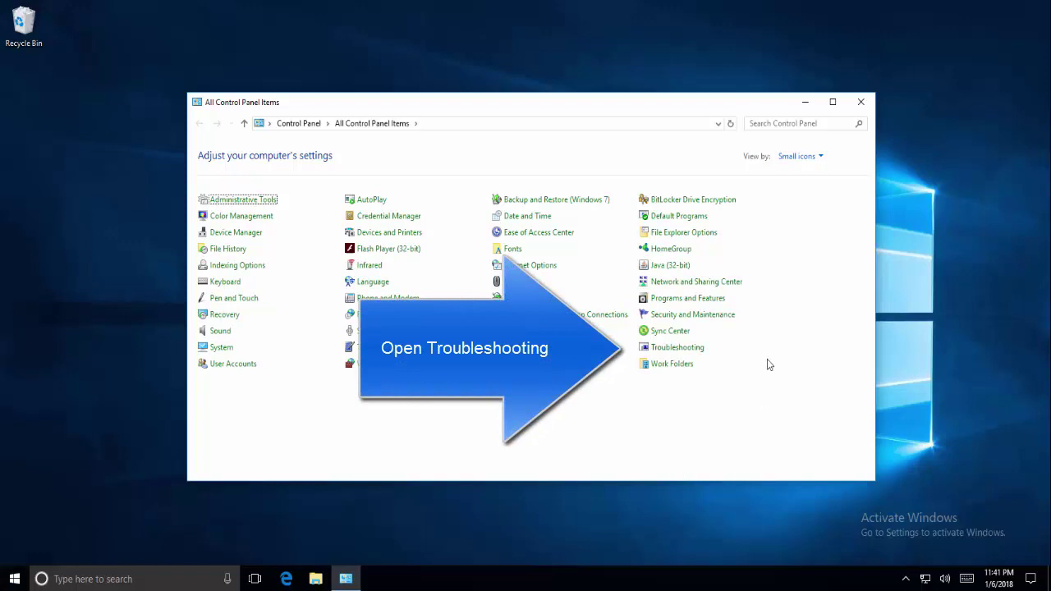
Open Troubleshooting in Control Panel and list all available troubleshooters
{"action": "left_click", "coordinate": [815, 164]}
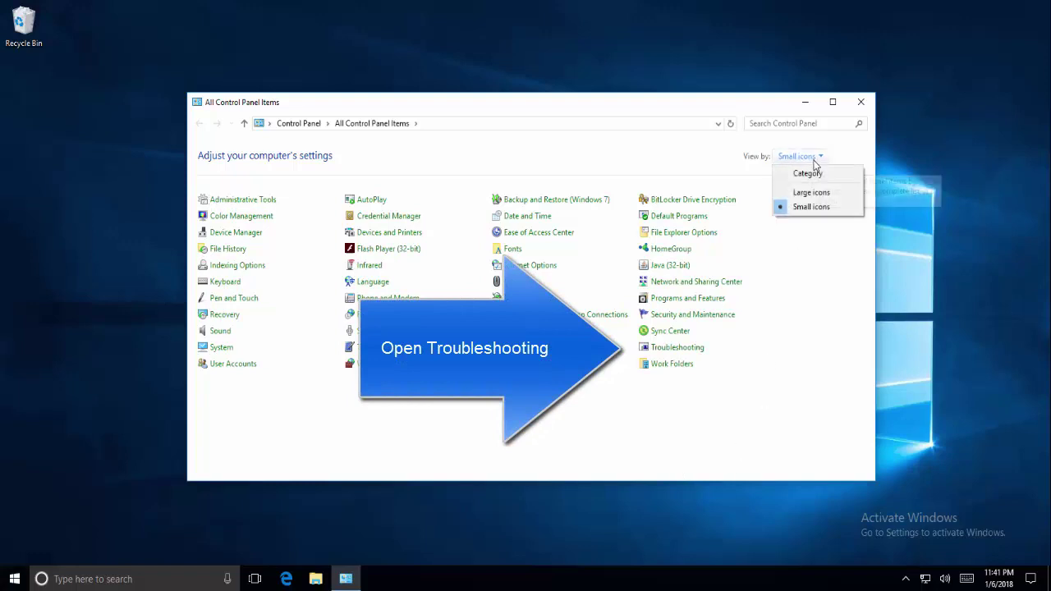
{"action": "left_click", "coordinate": [793, 370]}
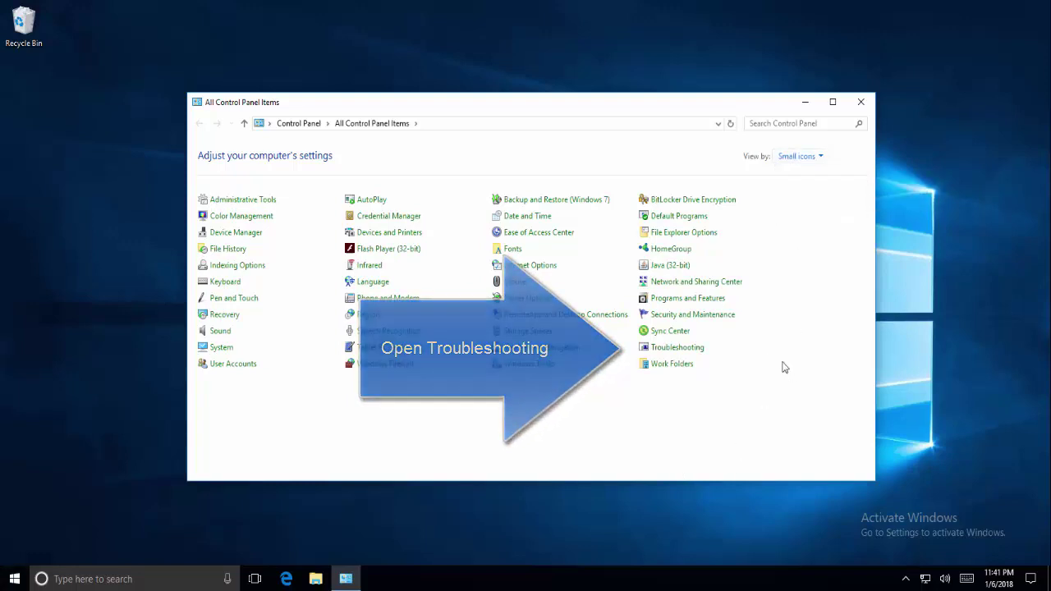
{"action": "left_click", "coordinate": [683, 353]}
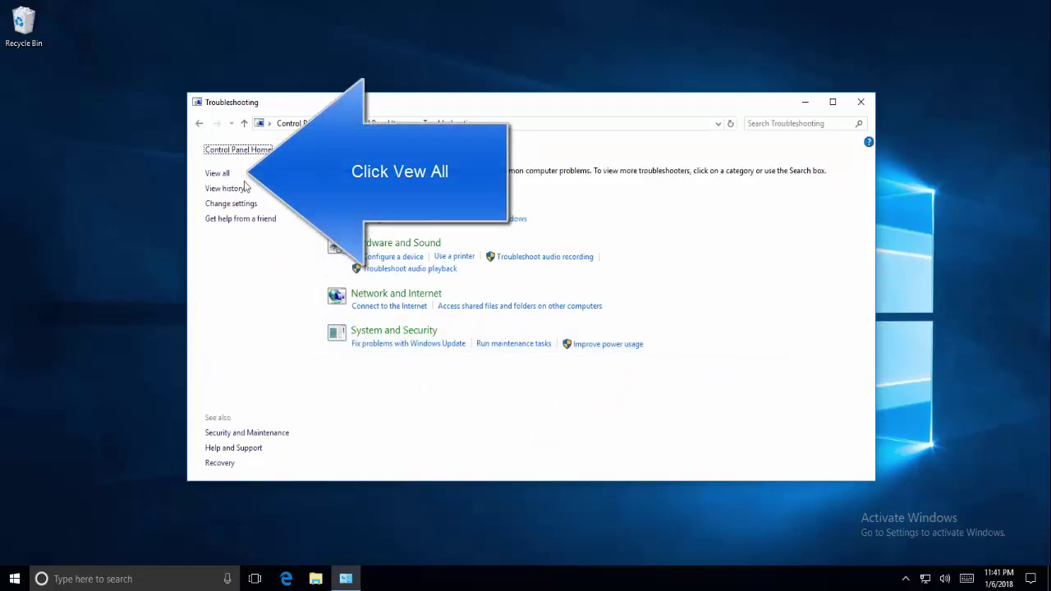
{"action": "left_click", "coordinate": [219, 173]}
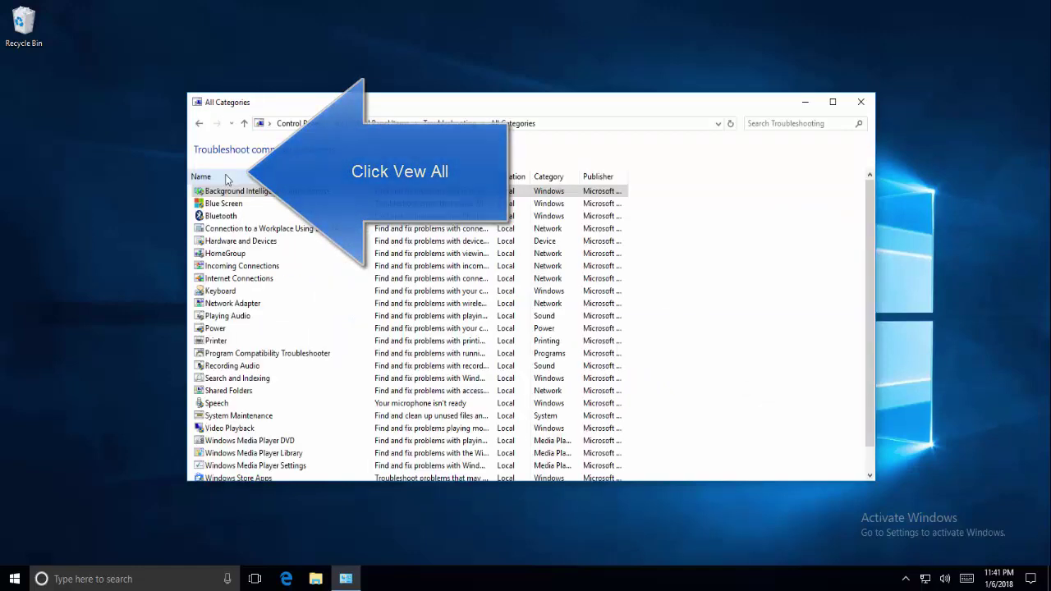
{"action": "left_click", "coordinate": [356, 281]}
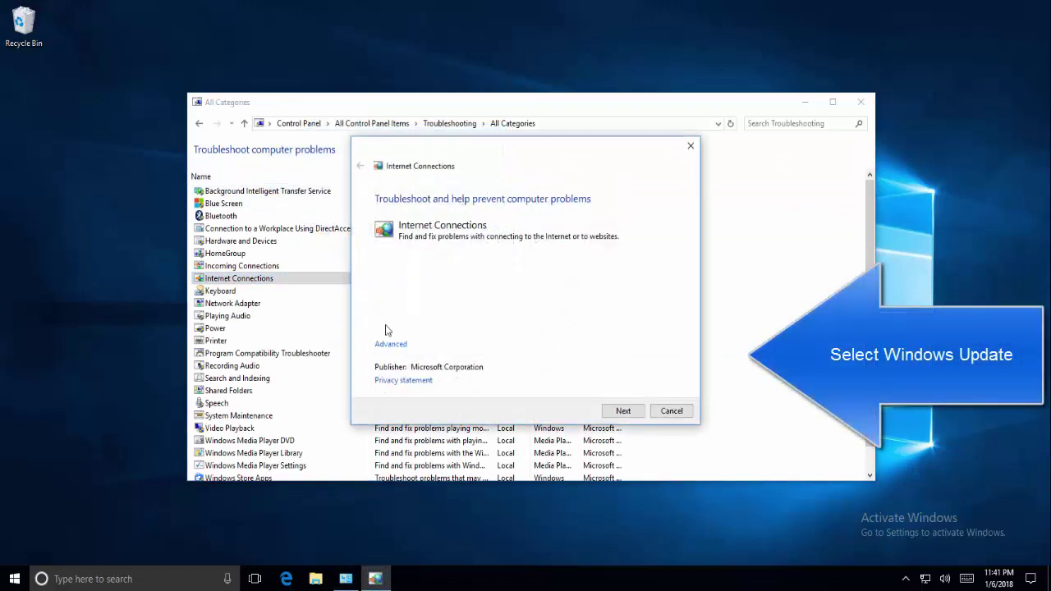
{"action": "key", "text": "Escape"}
Run the Windows Update troubleshooter and repeat the troubleshooting as an administrator
{"action": "scroll", "coordinate": [383, 328], "scroll_direction": "down", "scroll_amount": 1}
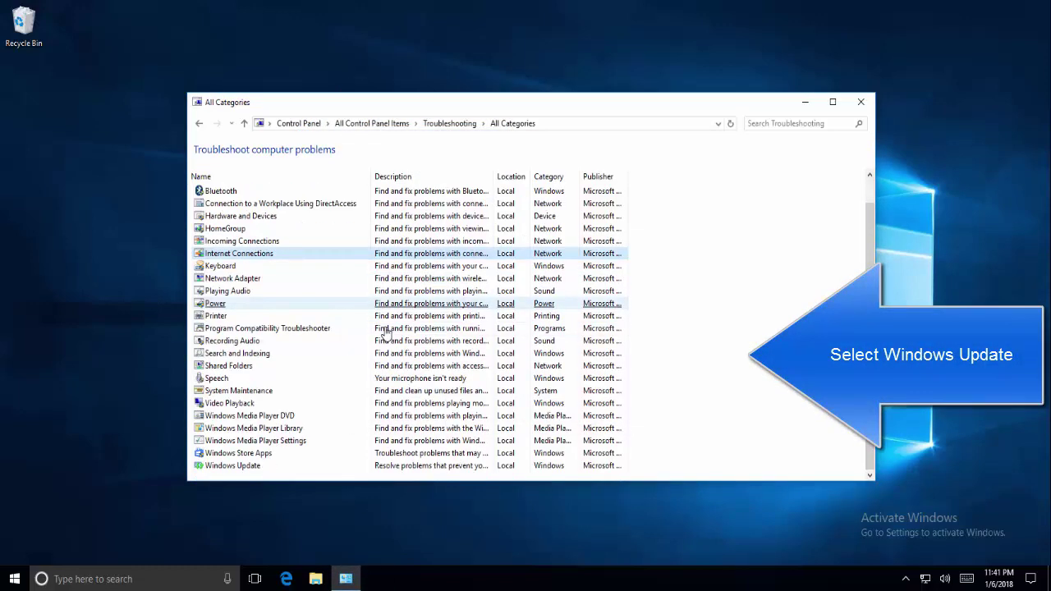
{"action": "left_click", "coordinate": [249, 467]}
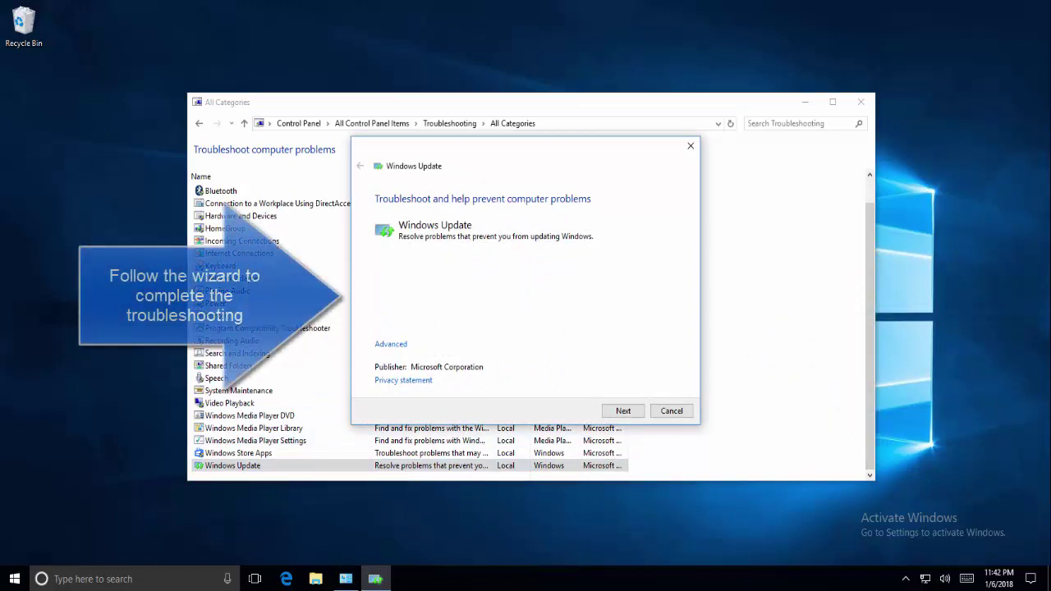
{"action": "left_click", "coordinate": [628, 411]}
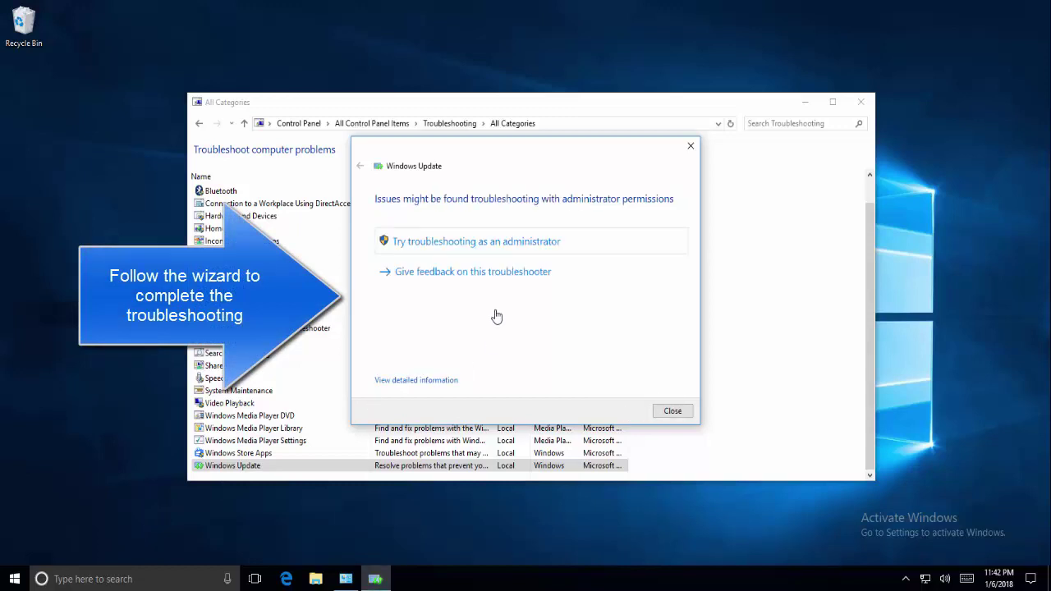
{"action": "left_click", "coordinate": [482, 242]}
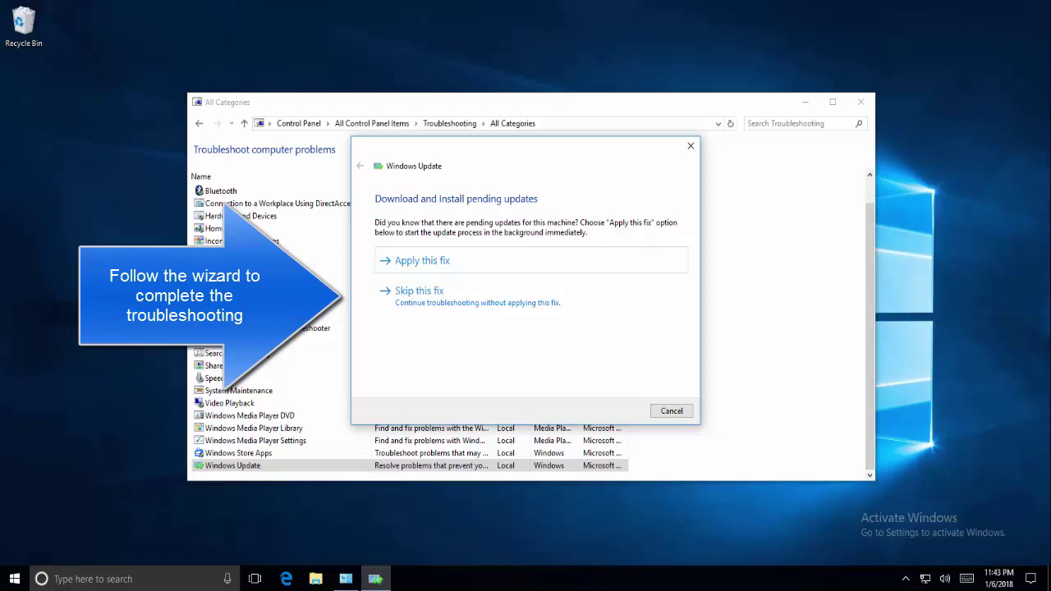
Apply the fix that downloads and installs pending updates, and close the troubleshooter and the Control Panel window
{"action": "left_click", "coordinate": [512, 264]}
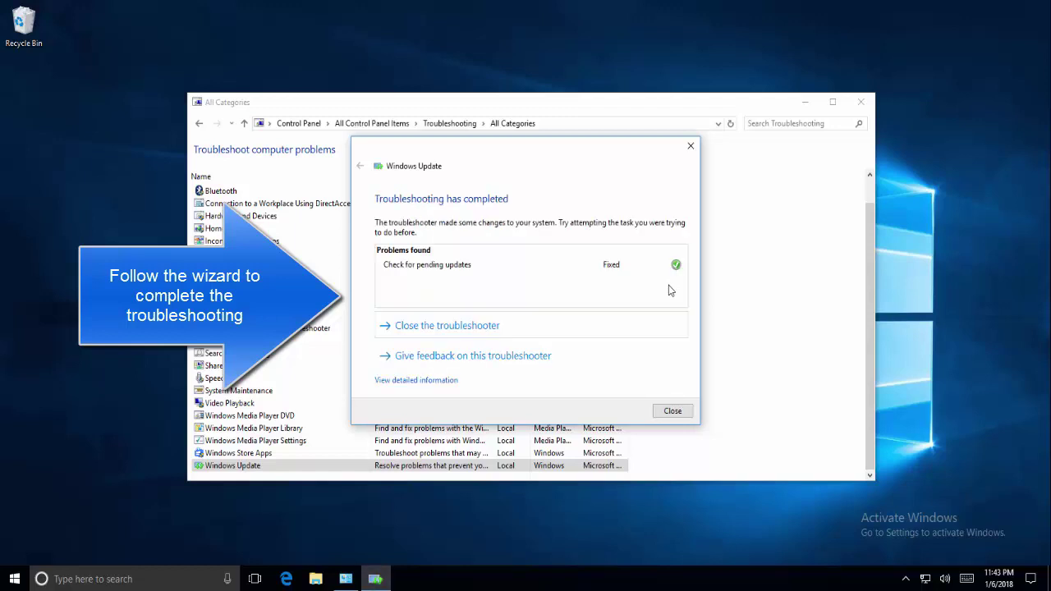
{"action": "left_click", "coordinate": [513, 326]}
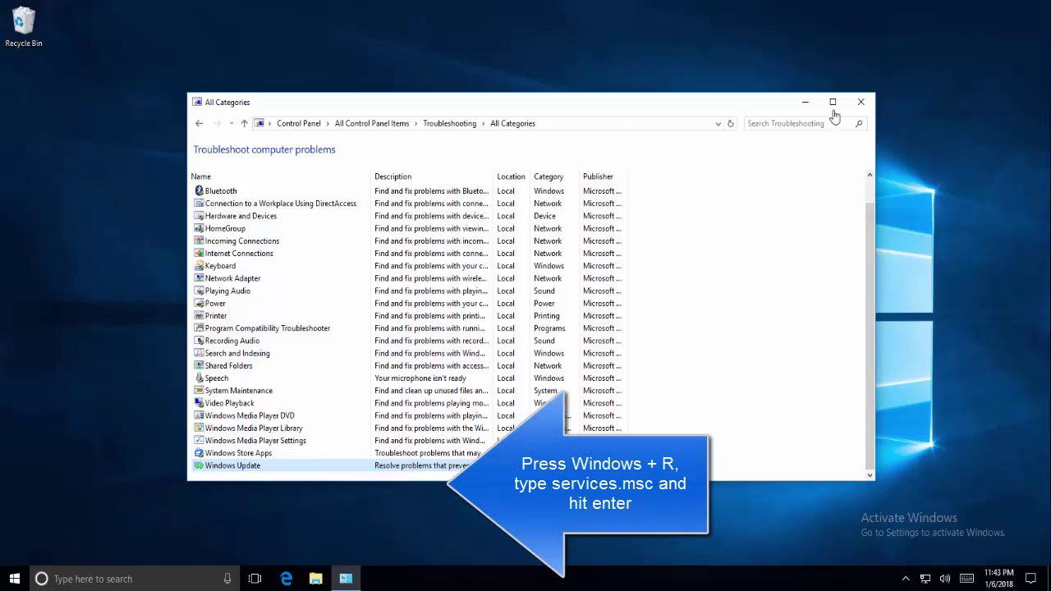
{"action": "left_click", "coordinate": [861, 104]}
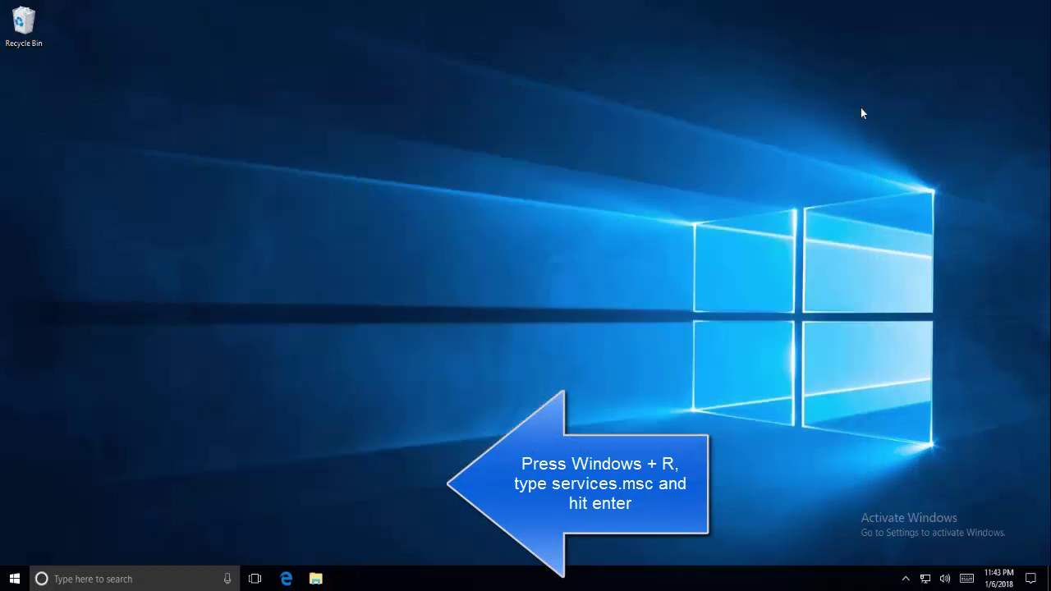
Open the Services console by running services.msc
{"action": "key", "text": "super+r"}
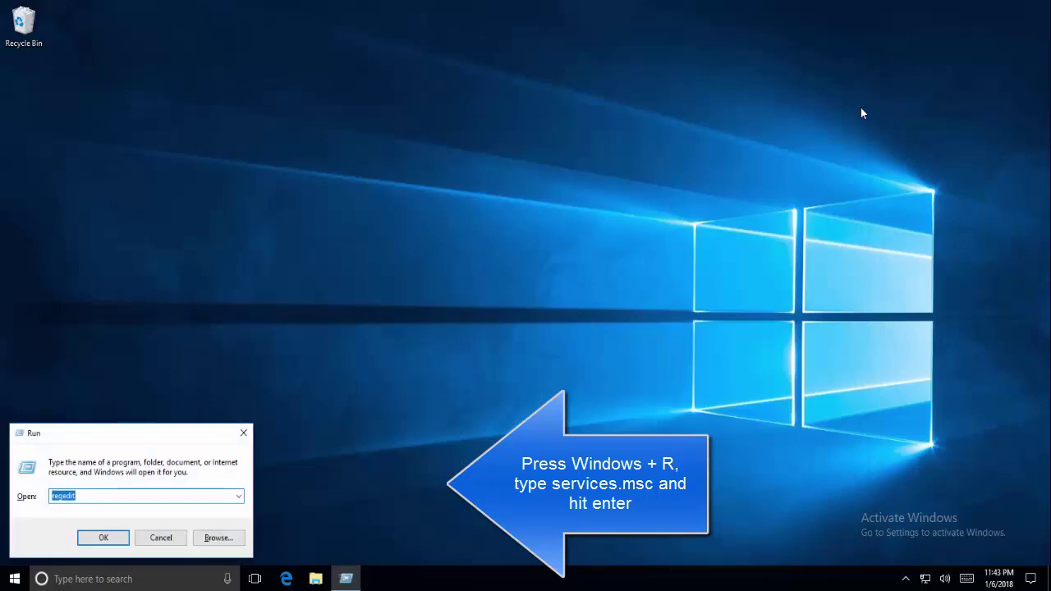
{"action": "type", "text": "services"}
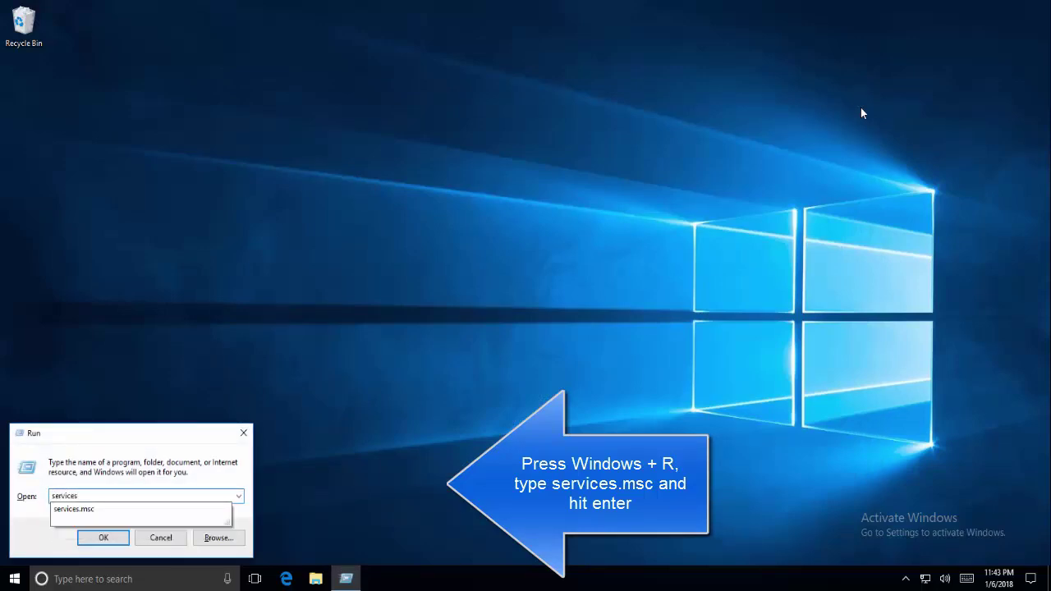
{"action": "type", "text": ".msc"}
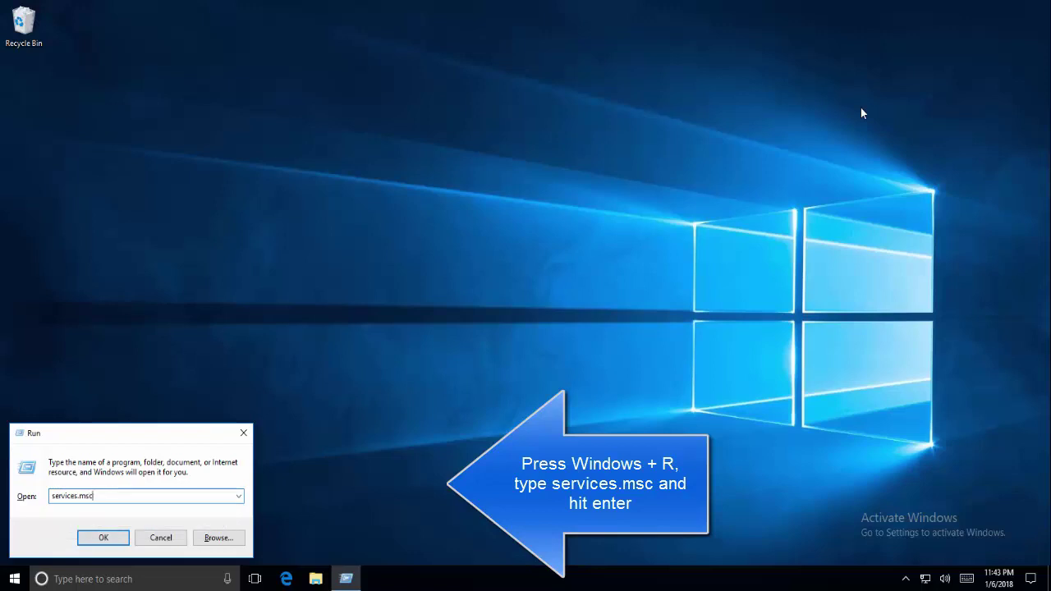
{"action": "left_click", "coordinate": [106, 537]}
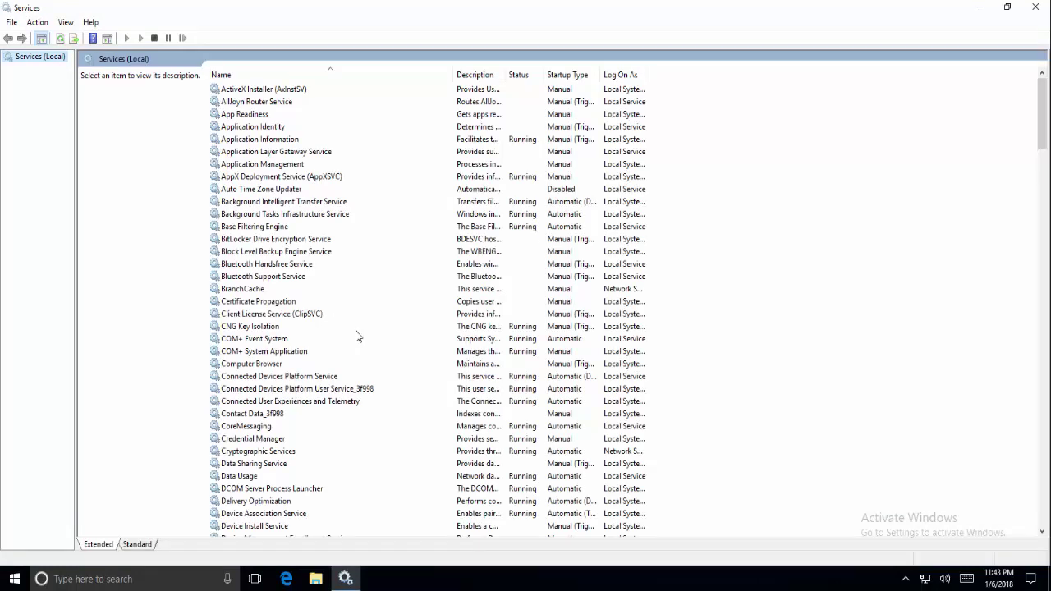
Set the startup type of the Windows Update service to Automatic and apply the change
{"action": "left_click", "coordinate": [357, 331]}
{"action": "key", "text": "w"}
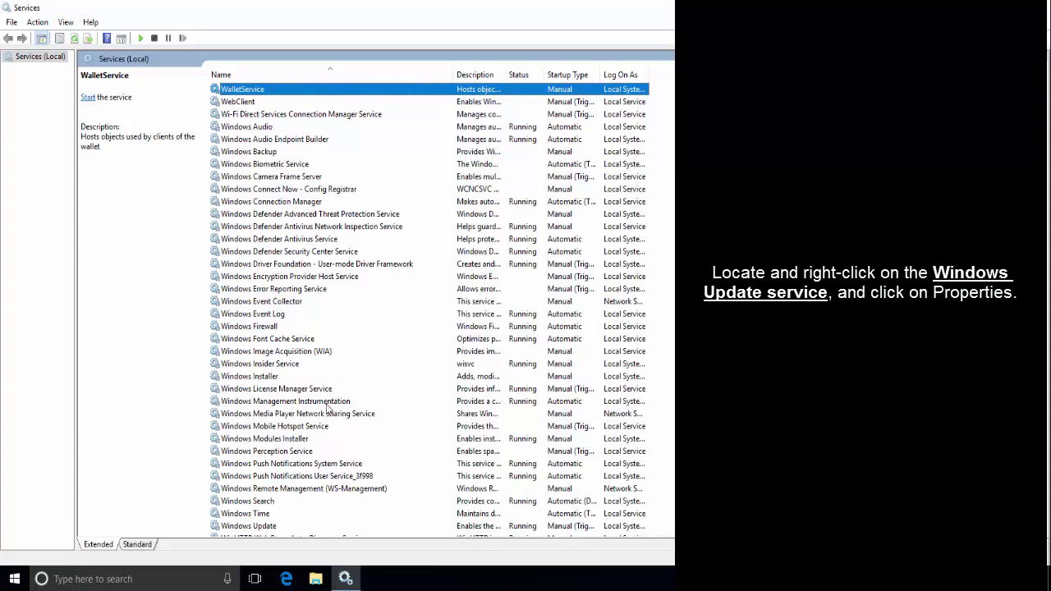
{"action": "scroll", "coordinate": [298, 488], "scroll_direction": "down", "scroll_amount": 1}
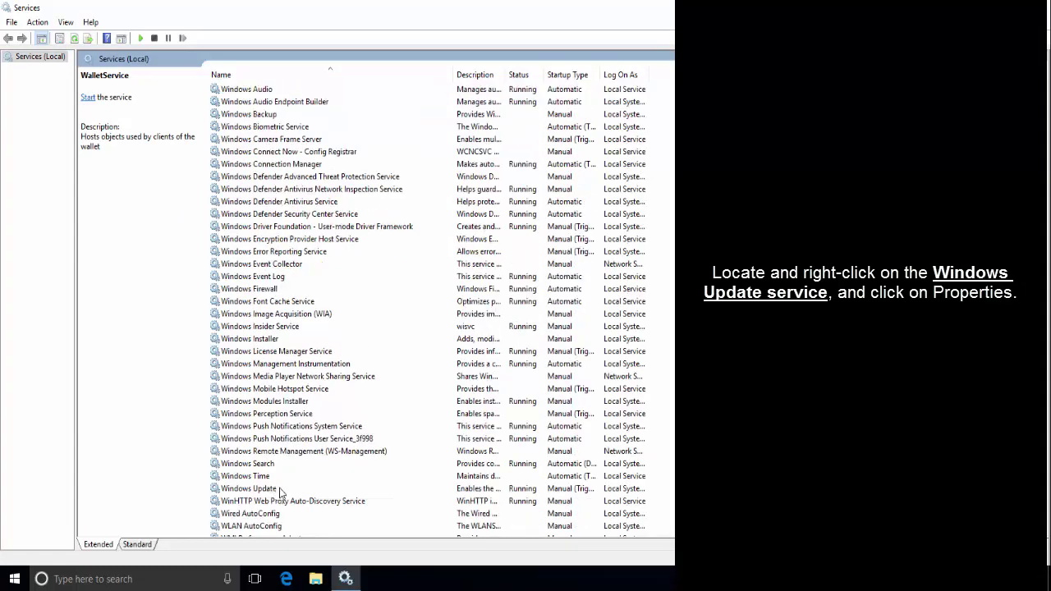
{"action": "left_click", "coordinate": [279, 490]}
{"action": "right_click", "coordinate": [279, 489]}
{"action": "left_click", "coordinate": [312, 460]}
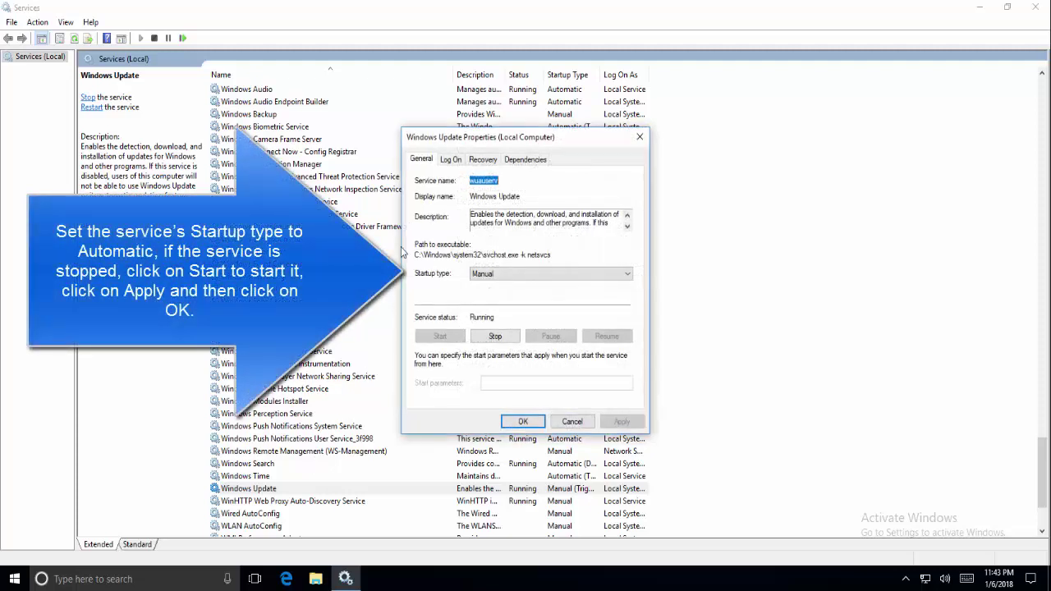
{"action": "left_click", "coordinate": [496, 277]}
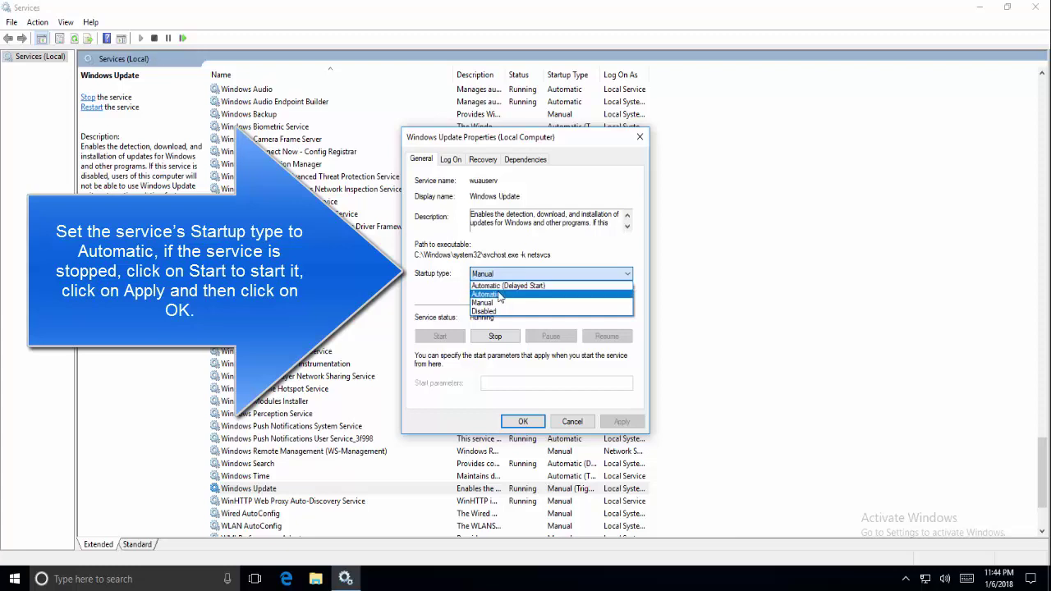
{"action": "left_click", "coordinate": [498, 295]}
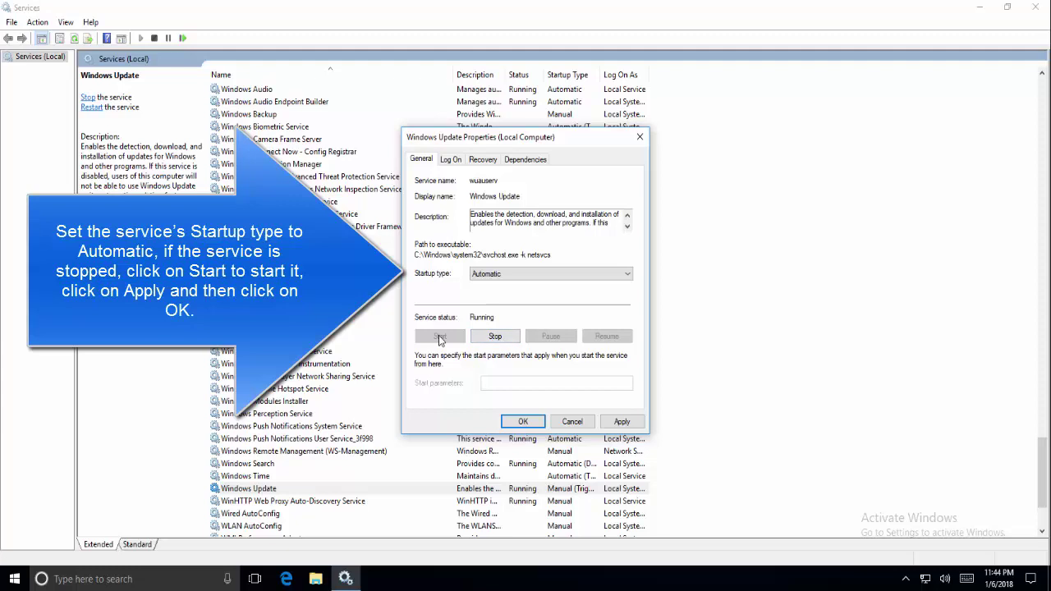
{"action": "left_click", "coordinate": [621, 422]}
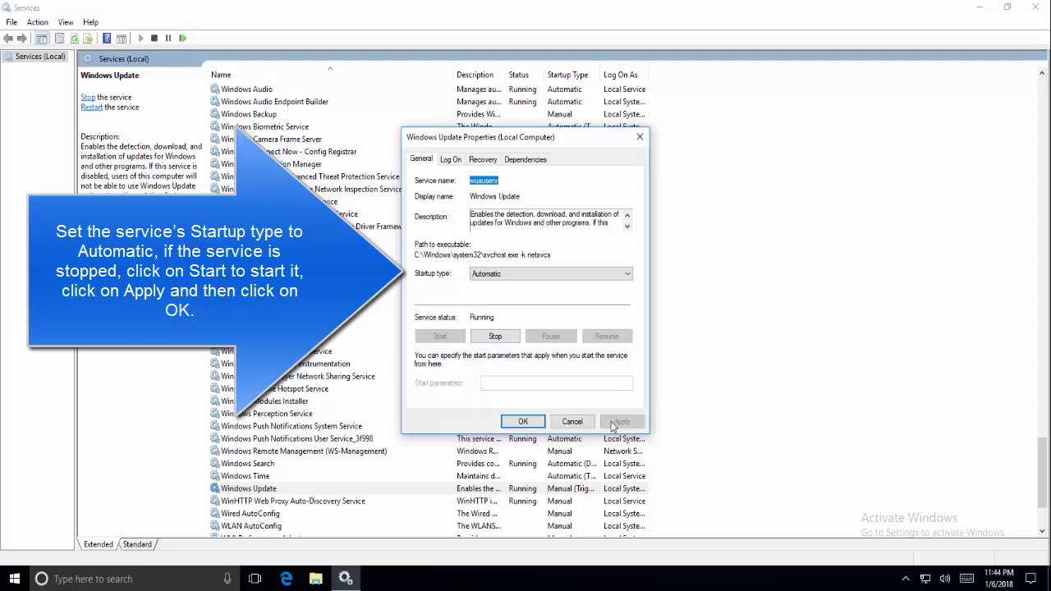
{"action": "left_click", "coordinate": [534, 422]}
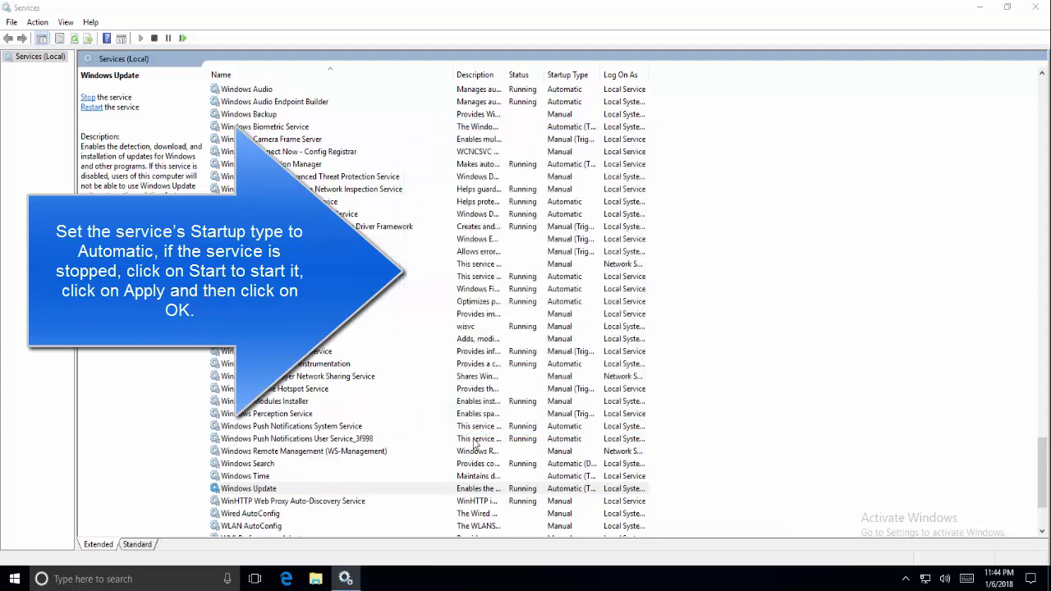
Set the startup type of the Background Intelligent Transfer Service to Automatic and apply the change
{"action": "left_click", "coordinate": [468, 438]}
{"action": "key", "text": "b"}
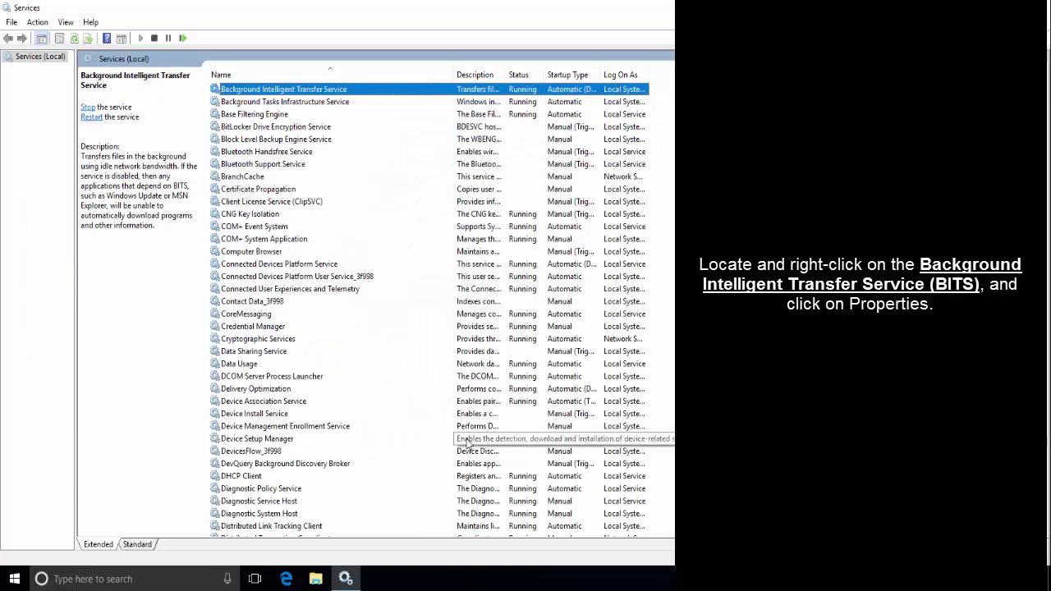
{"action": "right_click", "coordinate": [345, 93]}
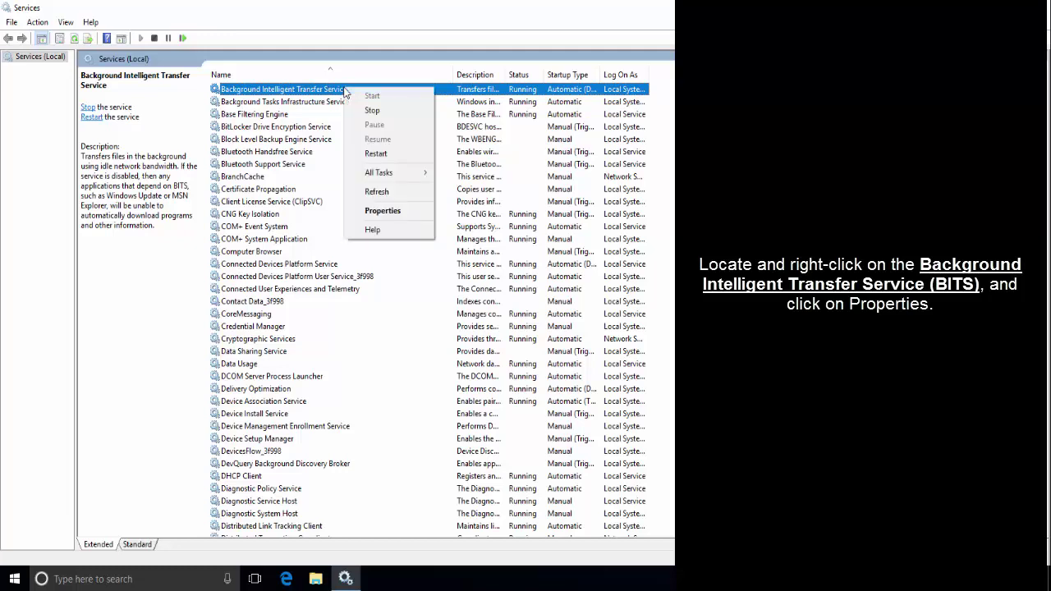
{"action": "left_click", "coordinate": [381, 211]}
{"action": "left_click", "coordinate": [523, 274]}
{"action": "left_click", "coordinate": [509, 297]}
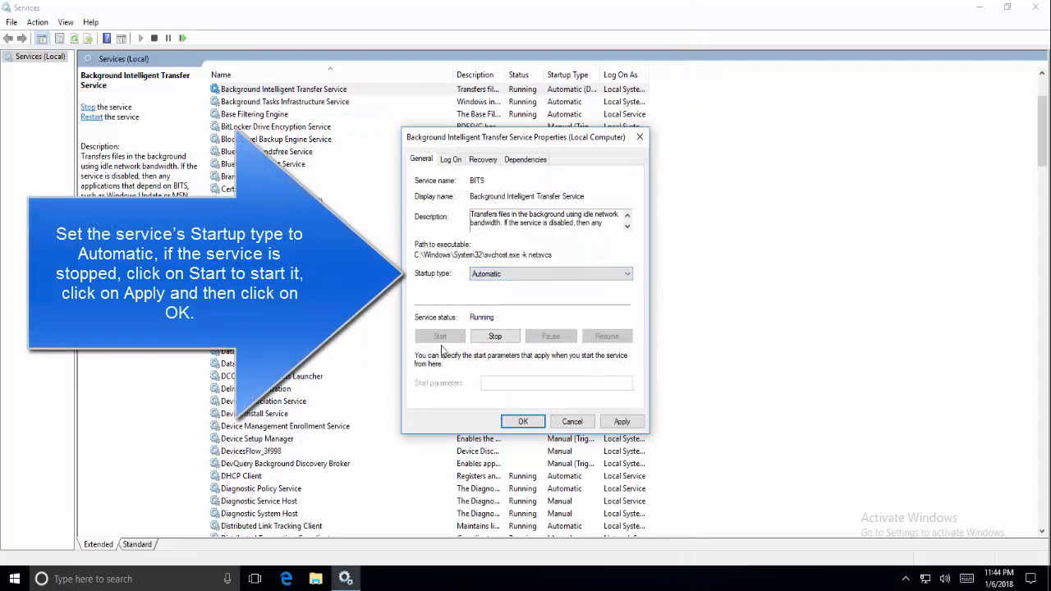
{"action": "left_click", "coordinate": [622, 422]}
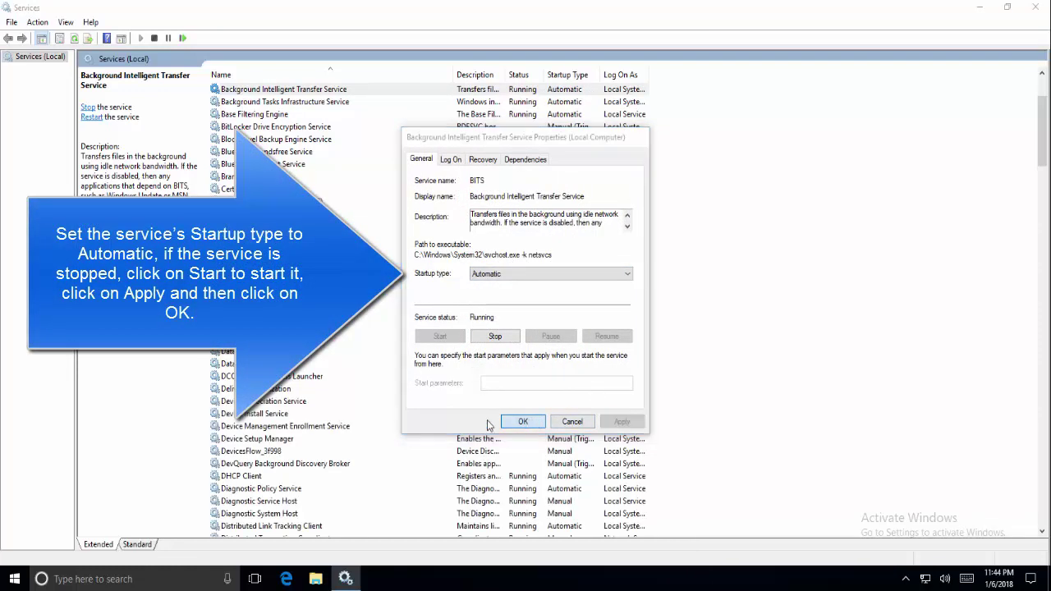
{"action": "left_click", "coordinate": [517, 422]}
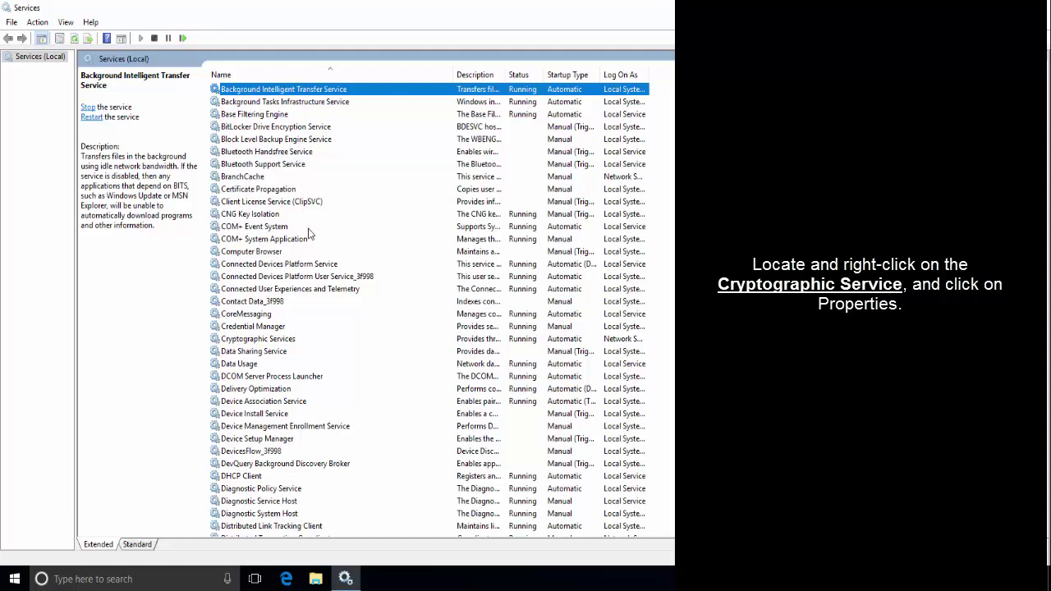
Check the startup type in the Cryptographic Services properties, accept the dialog and close the Services console
{"action": "left_click", "coordinate": [296, 344]}
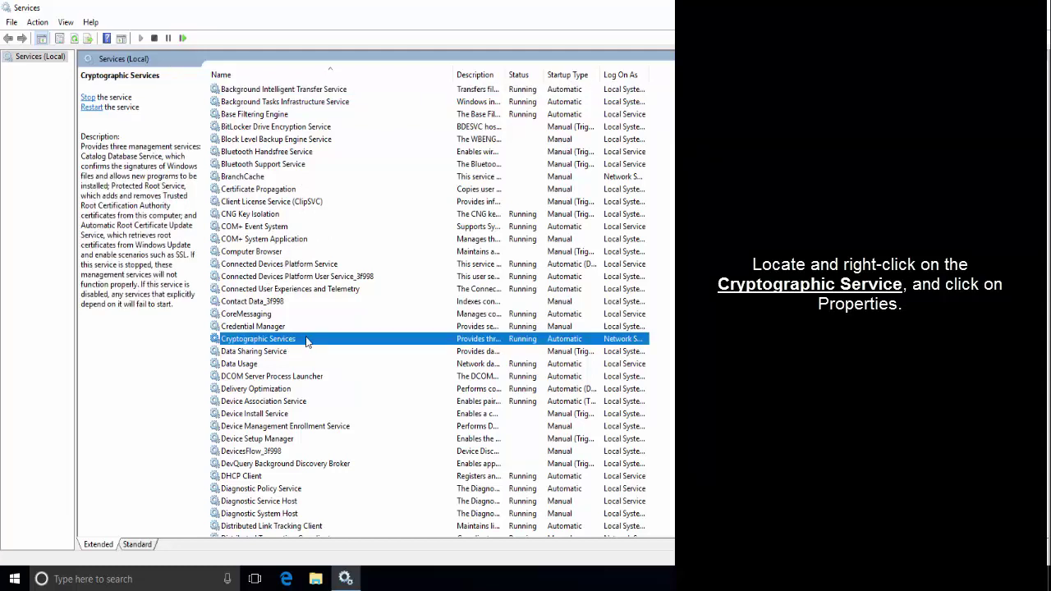
{"action": "right_click", "coordinate": [305, 341]}
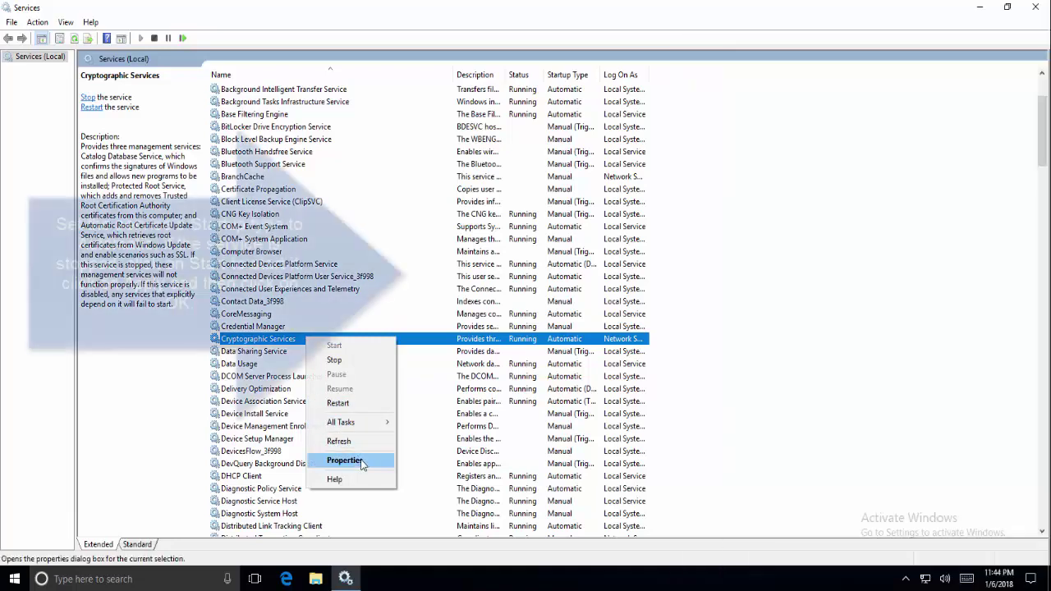
{"action": "left_click", "coordinate": [361, 458]}
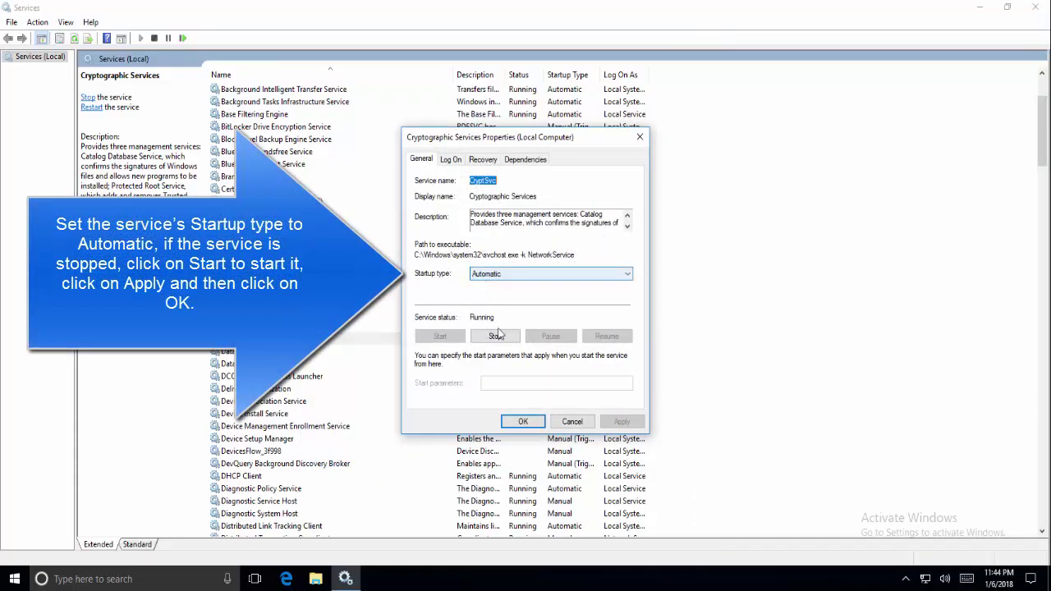
{"action": "left_click", "coordinate": [518, 421]}
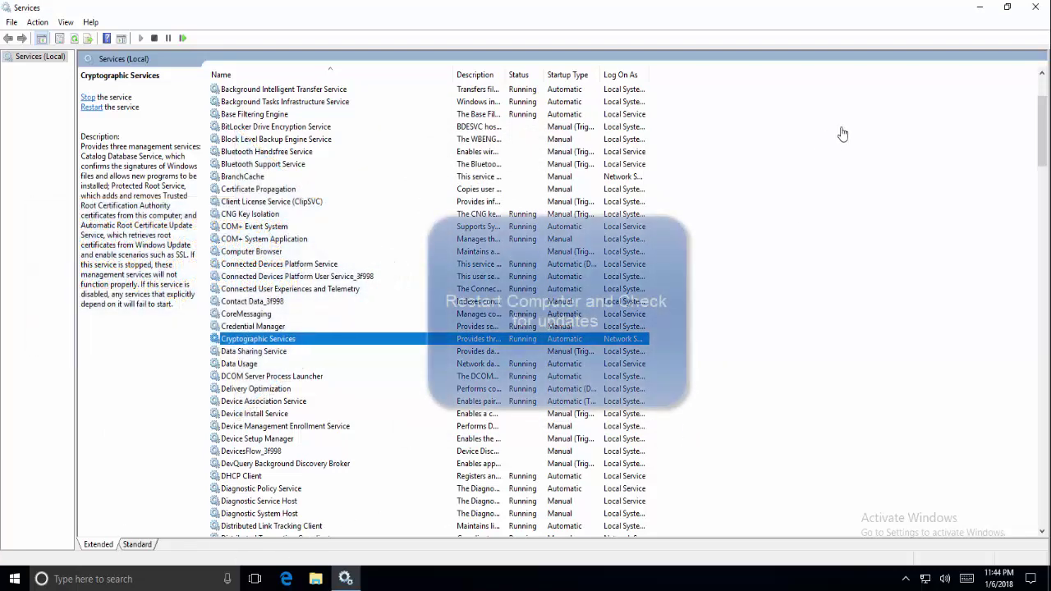
{"action": "left_click", "coordinate": [1031, 10]}
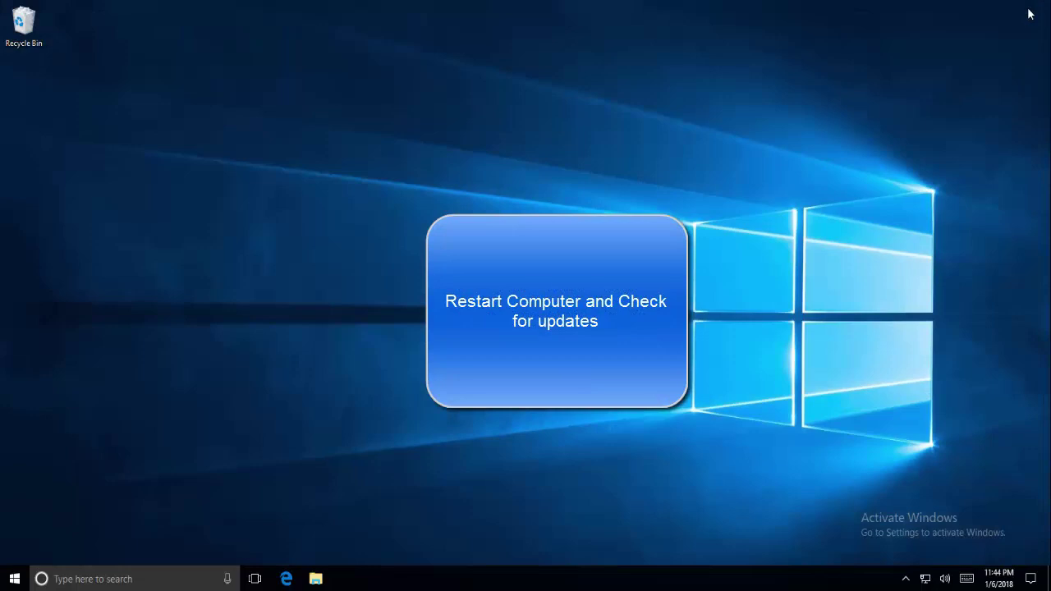
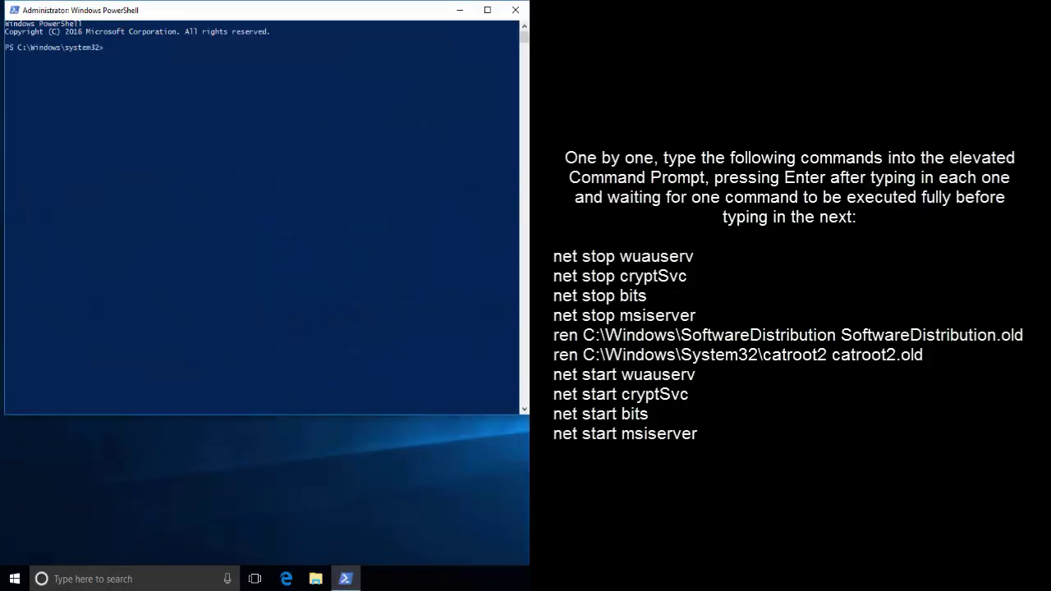
{"action": "right_click", "coordinate": [216, 137]}
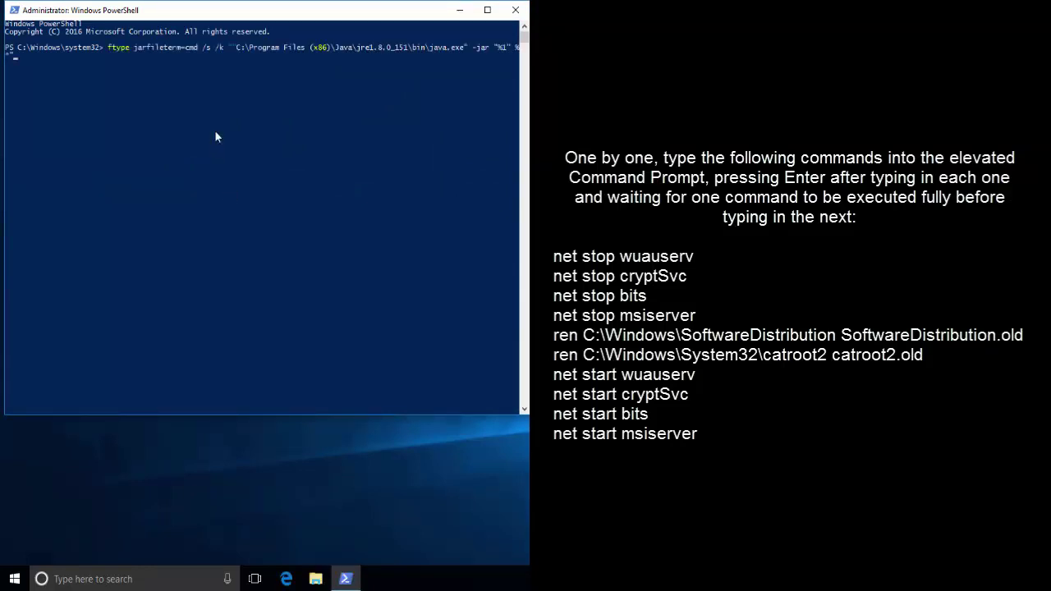
{"action": "key", "text": "Escape"}
{"action": "left_click", "coordinate": [216, 132]}
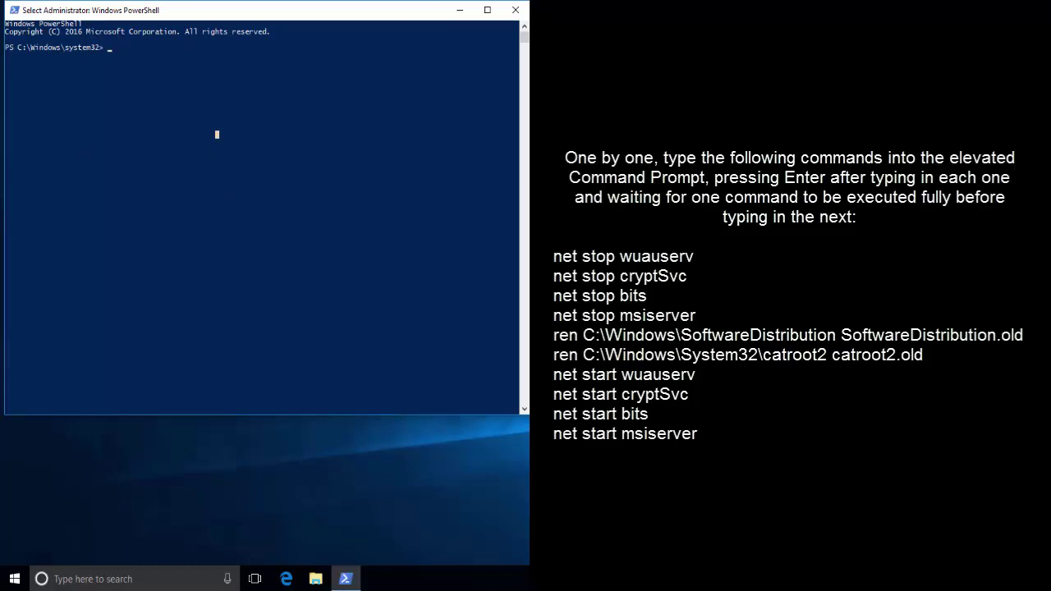
{"action": "left_click", "coordinate": [320, 151]}
Run net stop wuauserv in the elevated PowerShell to try to stop the Windows Update service
{"action": "type", "text": "net stop"}
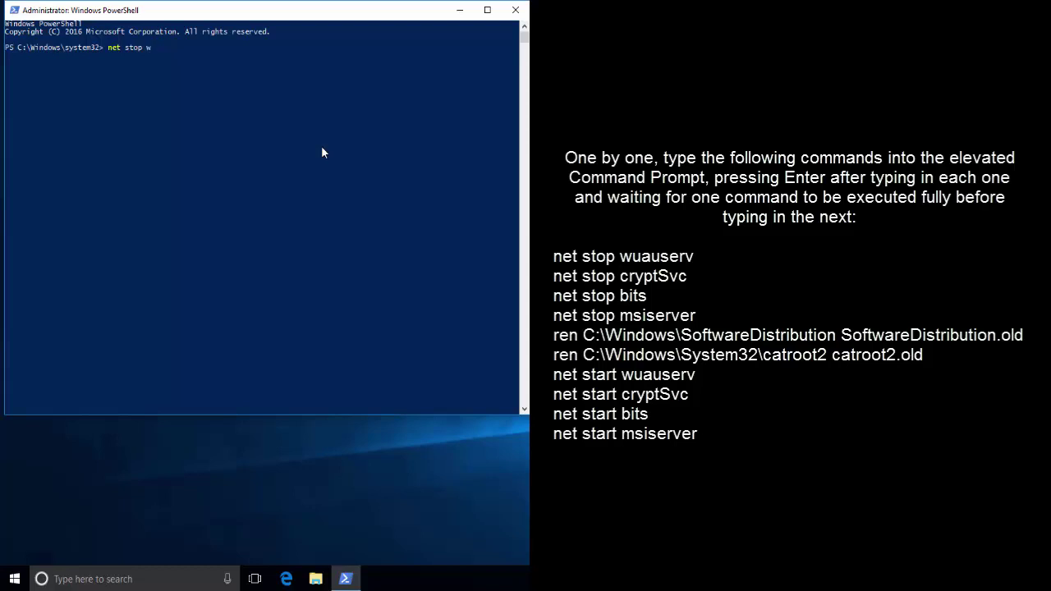
{"action": "type", "text": "wuauserv"}
{"action": "key", "text": "Return"}
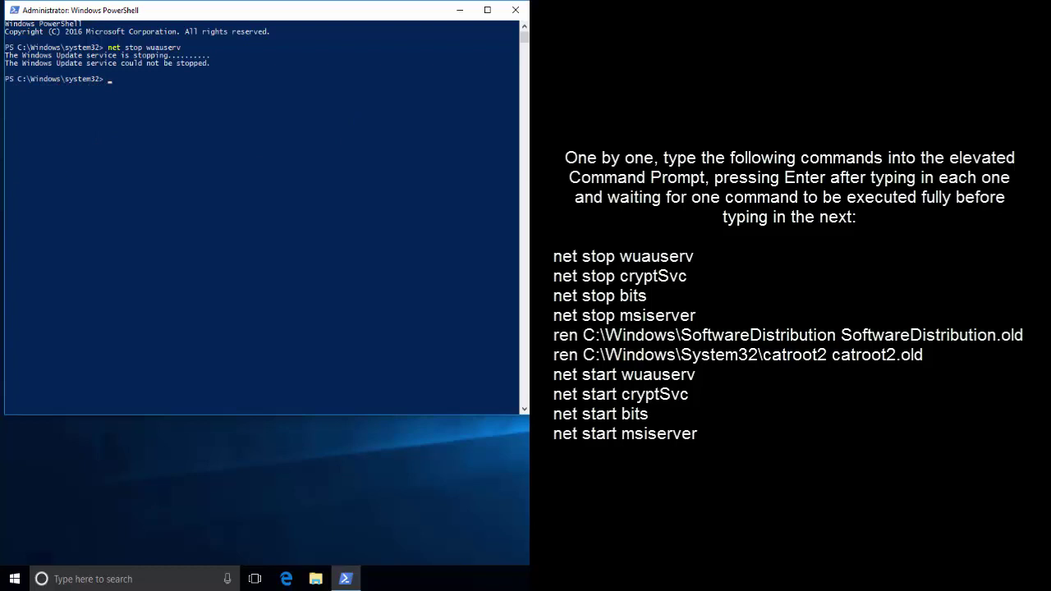
Run net stop bits and net stop msiserver for the background transfer and Windows Installer services
{"action": "left_click", "coordinate": [298, 198]}
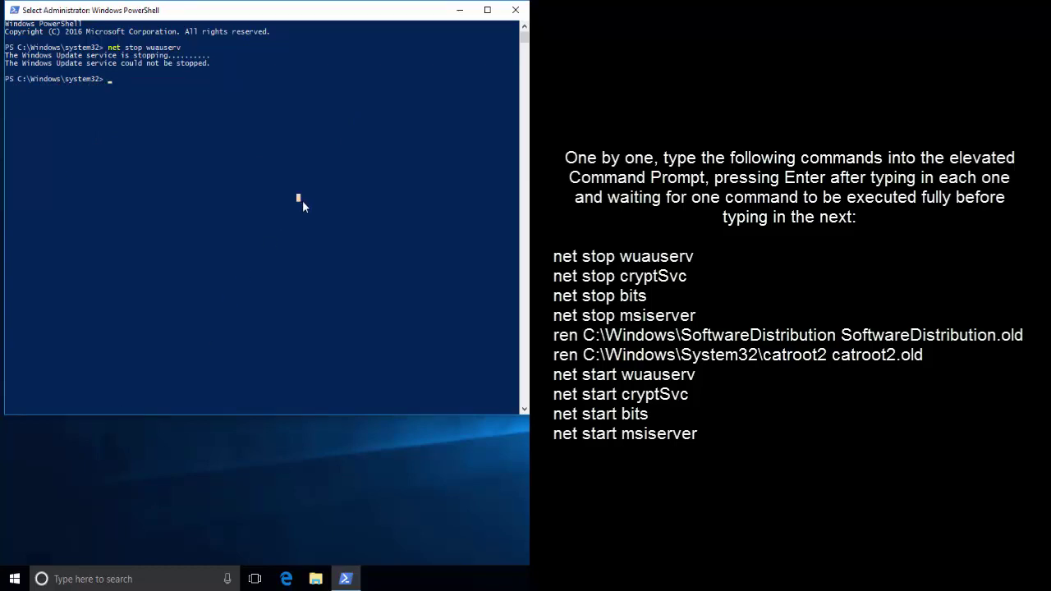
{"action": "type", "text": "net stop "}
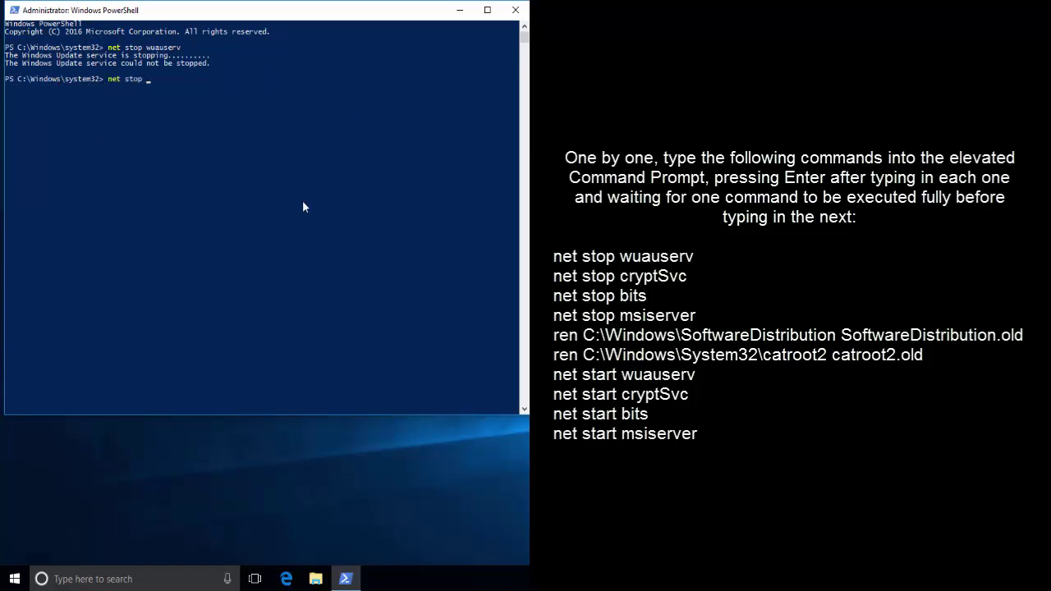
{"action": "type", "text": "bits"}
{"action": "key", "text": "Return"}
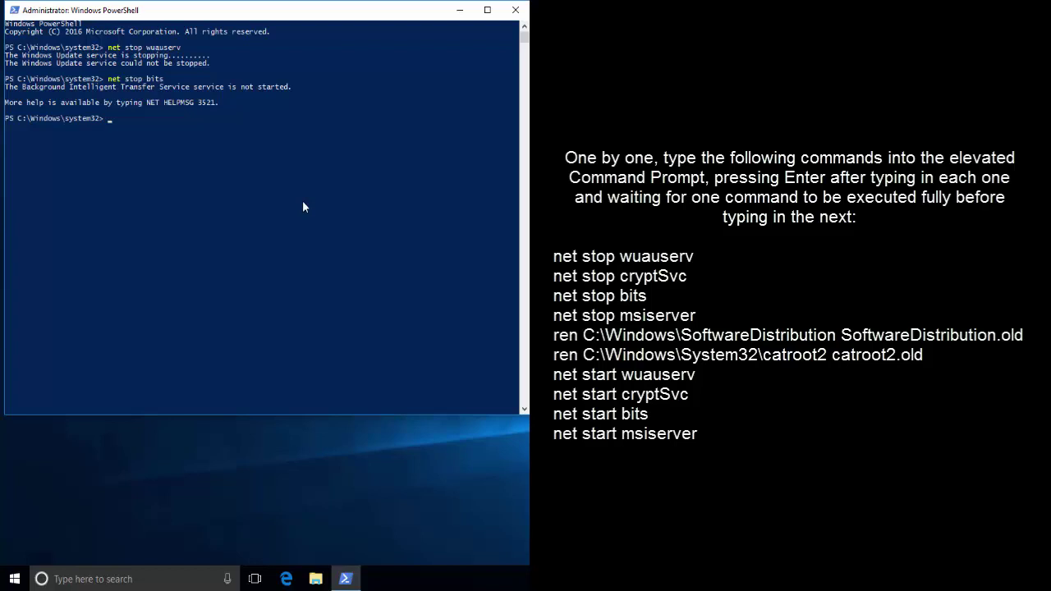
{"action": "type", "text": "net stop msiserver"}
{"action": "key", "text": "Return"}
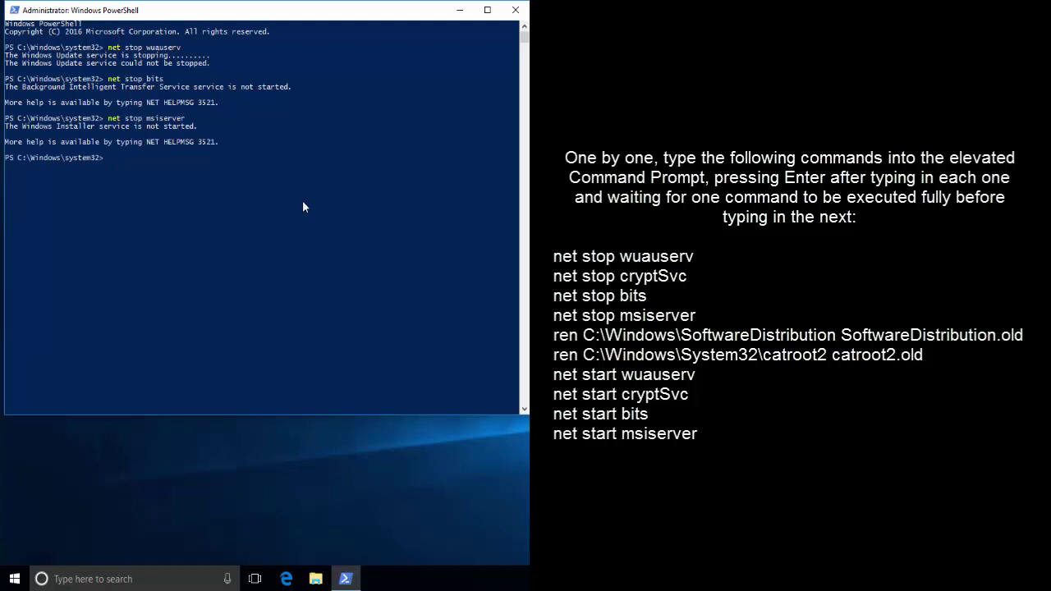
Try to rename the C:\Windows\SoftwareDistribution folder to SoftwareDistribution.old with the ren command
{"action": "type", "text": "ren C:\\Windows\\SoftwareDistribution"}
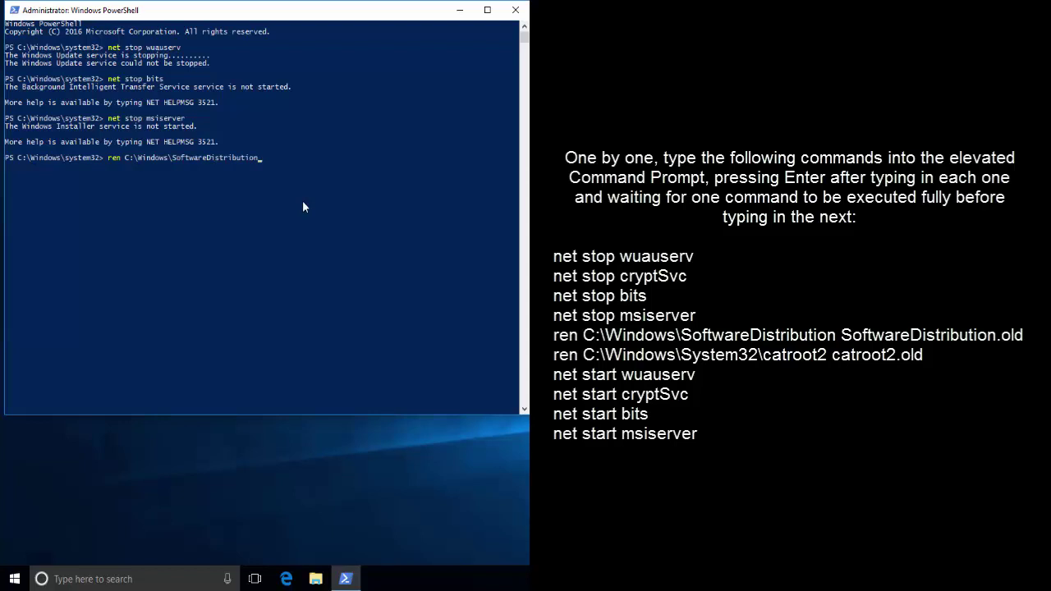
{"action": "type", "text": " SoftwareDistribution.old"}
{"action": "key", "text": "Return"}
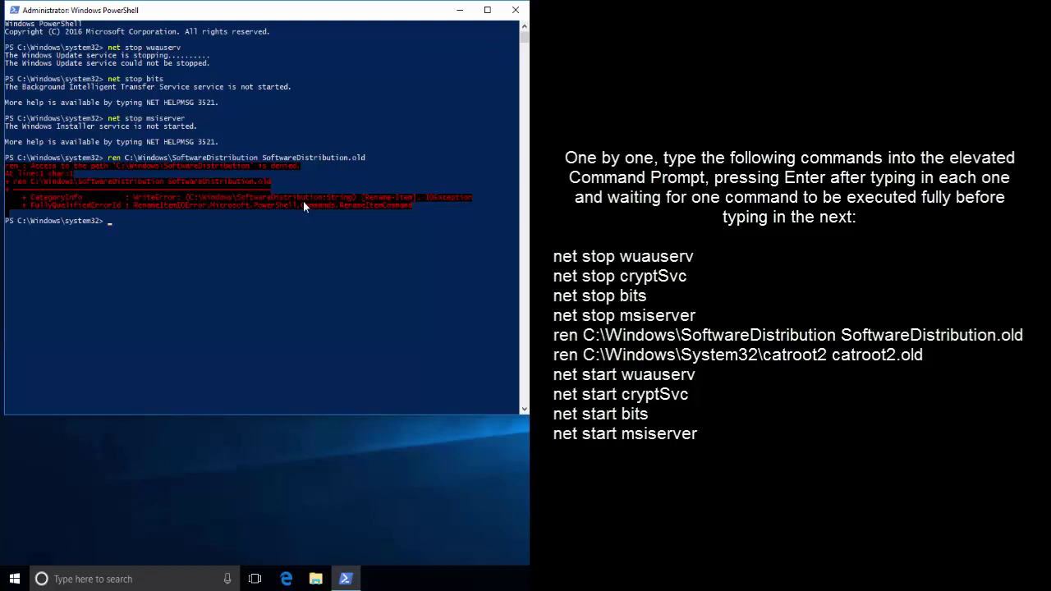
Rework the previous ren command to try renaming C:\Windows\System32\catroot2 to catroot2.old
{"action": "key", "text": "Up"}
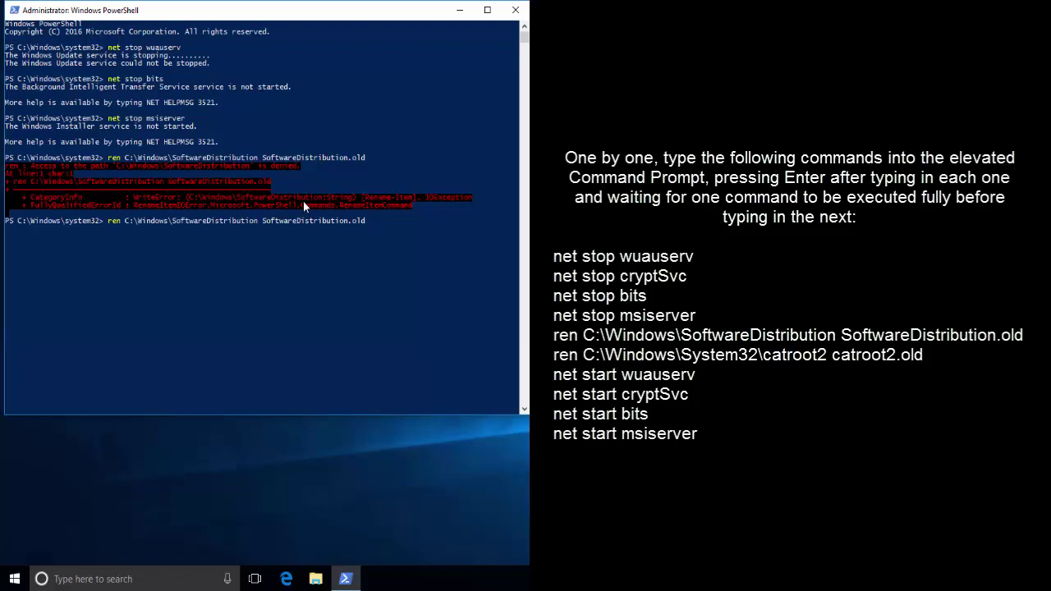
{"action": "key", "text": "BackSpace"}
{"action": "key", "text": "BackSpace"}
{"action": "key", "text": "BackSpace"}
{"action": "key", "text": "BackSpace"}
{"action": "key", "text": "BackSpace"}
{"action": "key", "text": "BackSpace"}
{"action": "key", "text": "BackSpace"}
{"action": "key", "text": "BackSpace"}
{"action": "key", "text": "BackSpace"}
{"action": "key", "text": "BackSpace"}
{"action": "key", "text": "BackSpace"}
{"action": "key", "text": "BackSpace"}
{"action": "key", "text": "BackSpace"}
{"action": "key", "text": "BackSpace"}
{"action": "key", "text": "BackSpace"}
{"action": "key", "text": "BackSpace"}
{"action": "key", "text": "BackSpace"}
{"action": "key", "text": "BackSpace"}
{"action": "key", "text": "BackSpace"}
{"action": "key", "text": "BackSpace"}
{"action": "key", "text": "BackSpace"}
{"action": "key", "text": "BackSpace"}
{"action": "key", "text": "BackSpace"}
{"action": "key", "text": "BackSpace"}
{"action": "key", "text": "BackSpace"}
{"action": "key", "text": "BackSpace"}
{"action": "key", "text": "BackSpace"}
{"action": "key", "text": "BackSpace"}
{"action": "key", "text": "BackSpace"}
{"action": "key", "text": "BackSpace"}
{"action": "key", "text": "BackSpace"}
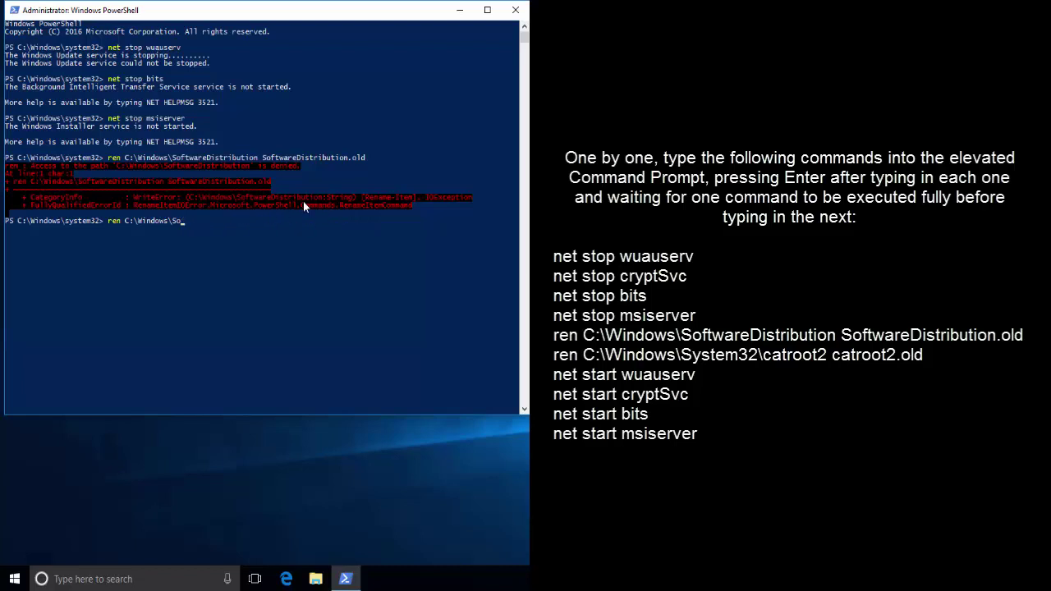
{"action": "key", "text": "BackSpace"}
{"action": "type", "text": "ystem32\\catroot2 car"}
{"action": "key", "text": "BackSpace"}
{"action": "type", "text": "troot2.old"}
{"action": "key", "text": "Return"}
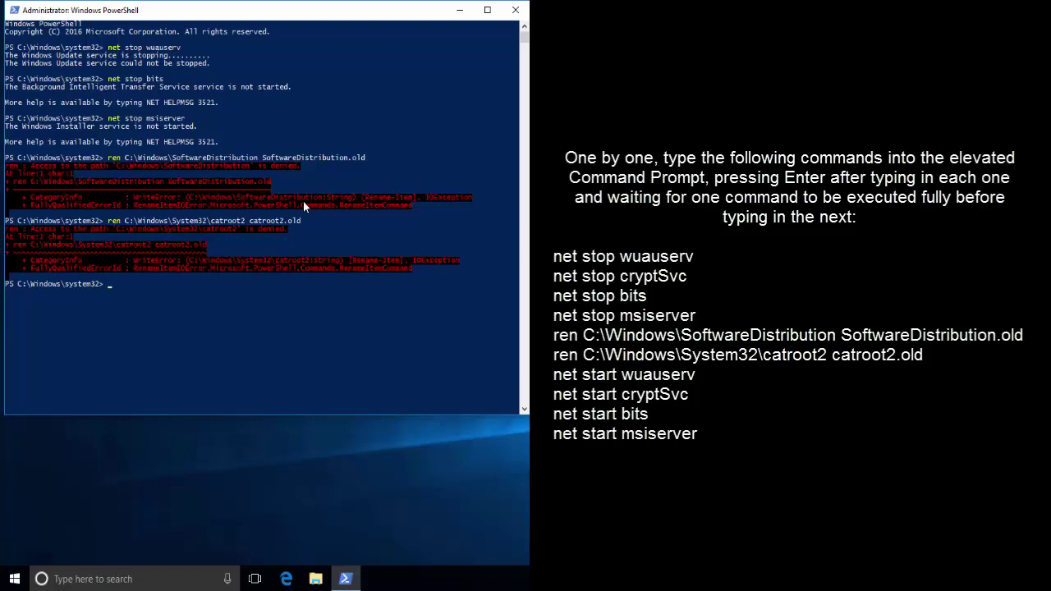
Run net start wuauserv and net start cryptsvc for the Windows Update and Cryptographic services
{"action": "type", "text": "net start wuauserv"}
{"action": "key", "text": "Return"}
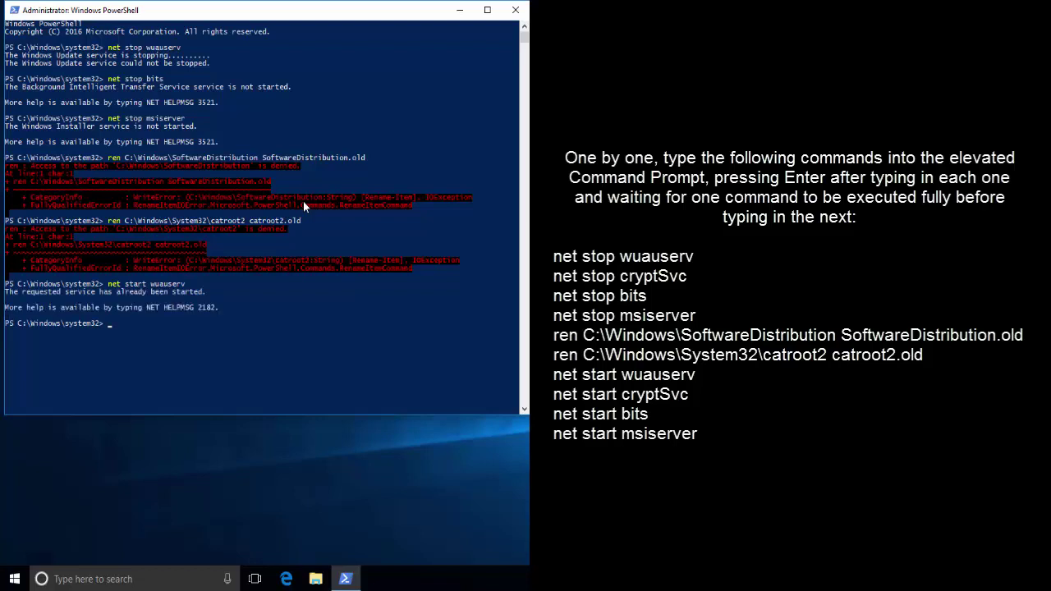
{"action": "type", "text": "net start cryptsvc"}
{"action": "key", "text": "Return"}
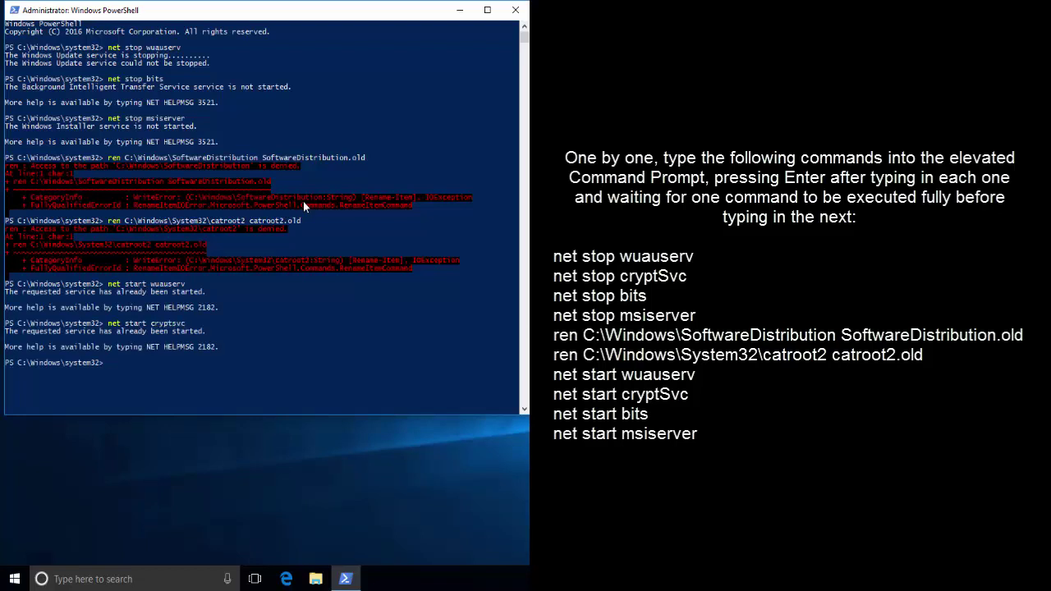
Start the background transfer and Windows Installer services with net start bits and net start msiserver
{"action": "key", "text": "Up"}
{"action": "key", "text": "BackSpace"}
{"action": "key", "text": "BackSpace"}
{"action": "key", "text": "BackSpace"}
{"action": "key", "text": "BackSpace"}
{"action": "key", "text": "BackSpace"}
{"action": "key", "text": "BackSpace"}
{"action": "key", "text": "BackSpace"}
{"action": "type", "text": "bits"}
{"action": "key", "text": "Return"}
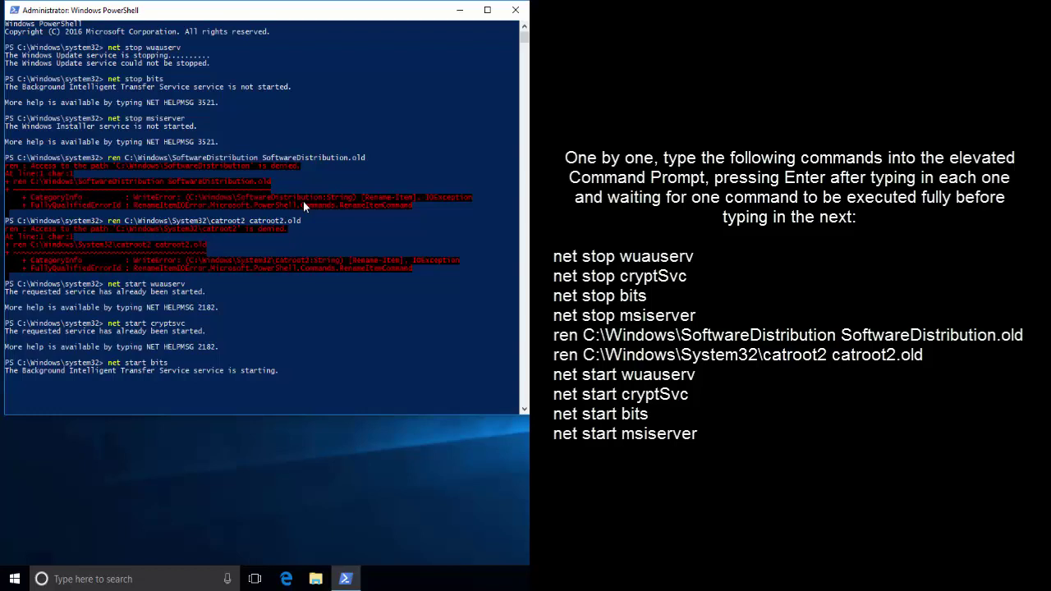
{"action": "type", "text": "net start "}
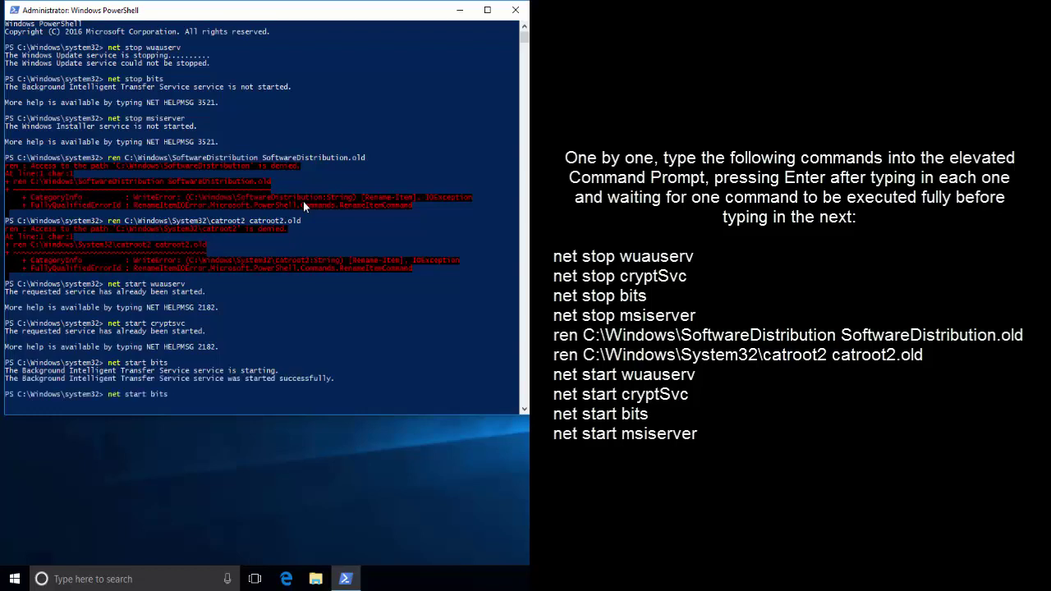
{"action": "type", "text": "msiserver"}
{"action": "key", "text": "Return"}
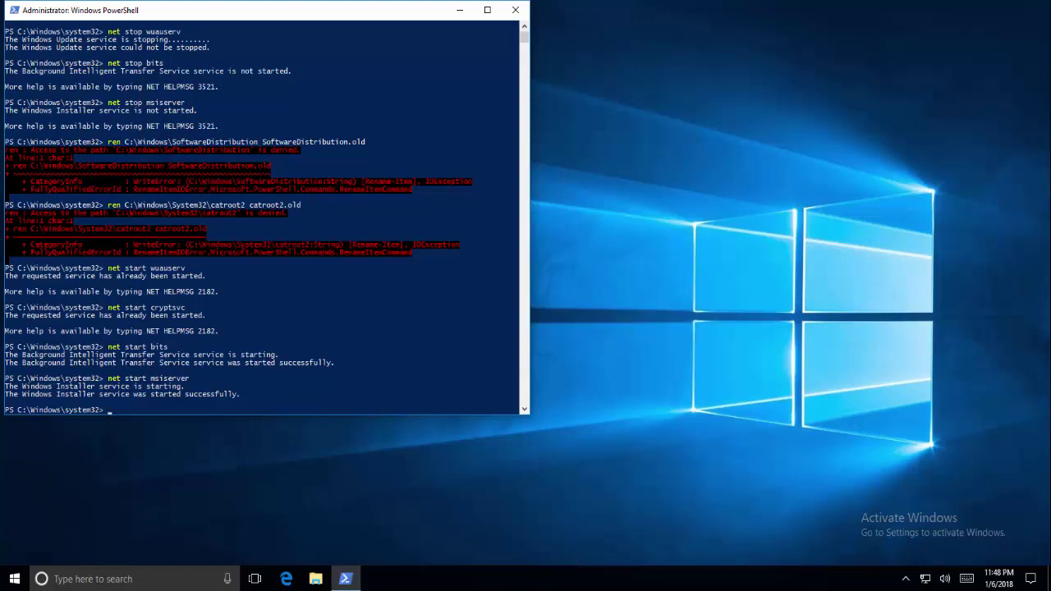
Close the PowerShell window and restart the computer
{"action": "left_click", "coordinate": [515, 10]}
{"action": "right_click", "coordinate": [14, 579]}
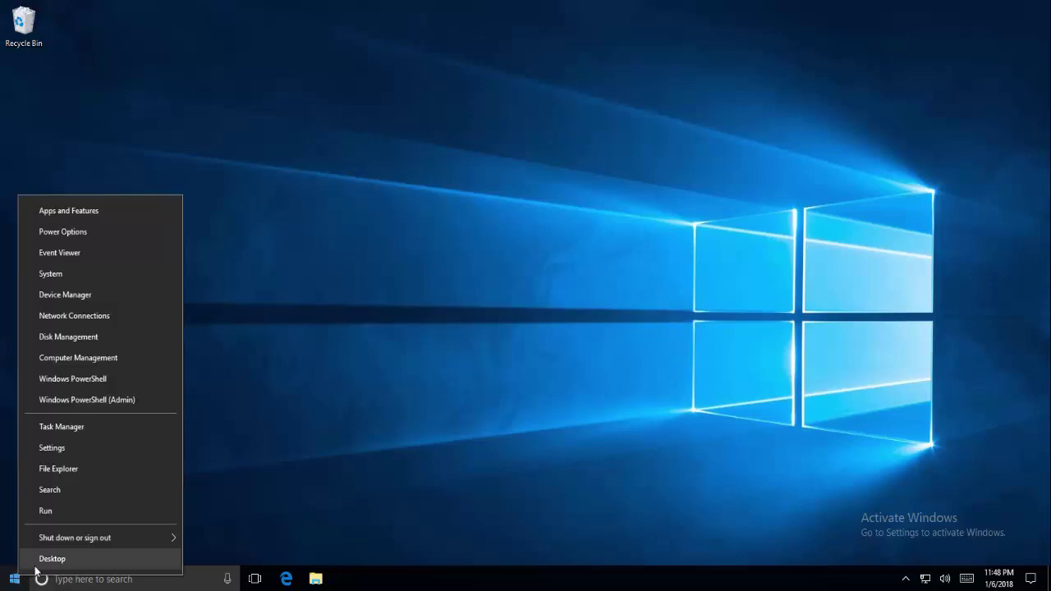
{"action": "mouse_move", "coordinate": [131, 532]}
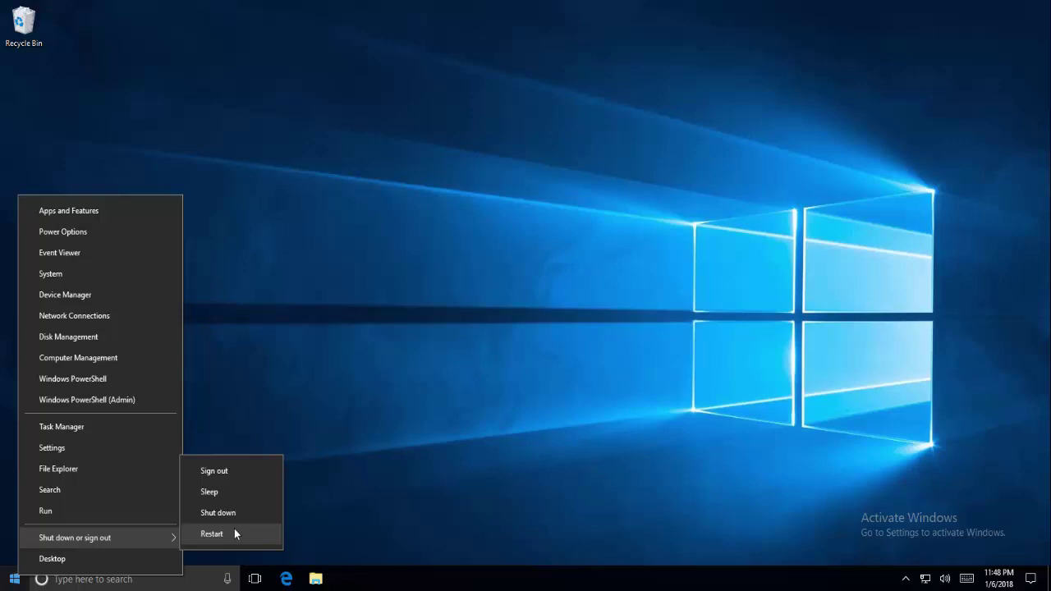
{"action": "left_click", "coordinate": [194, 536]}
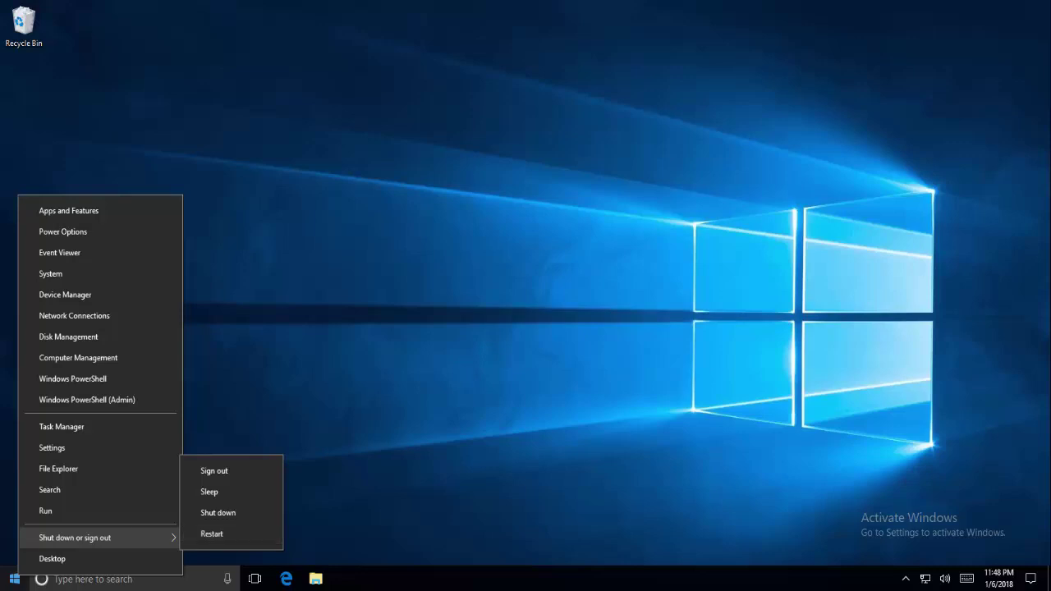